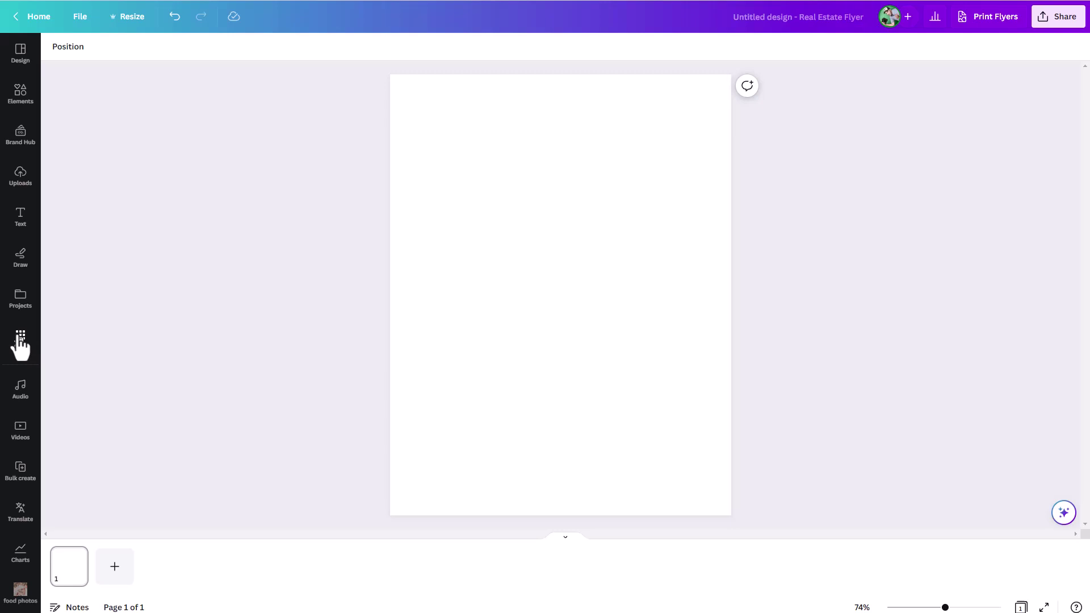
# - Open the Text to Image app from the Canva apps gallery
pyautogui.click(19, 342)
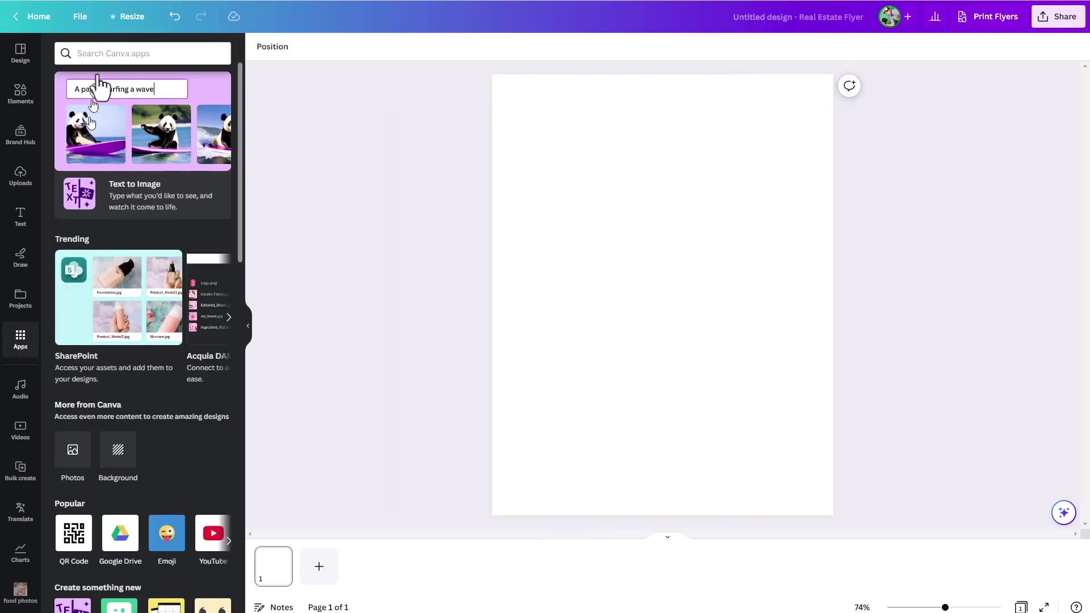
pyautogui.scroll(-3, 86, 228)
pyautogui.scroll(3, 76, 229)
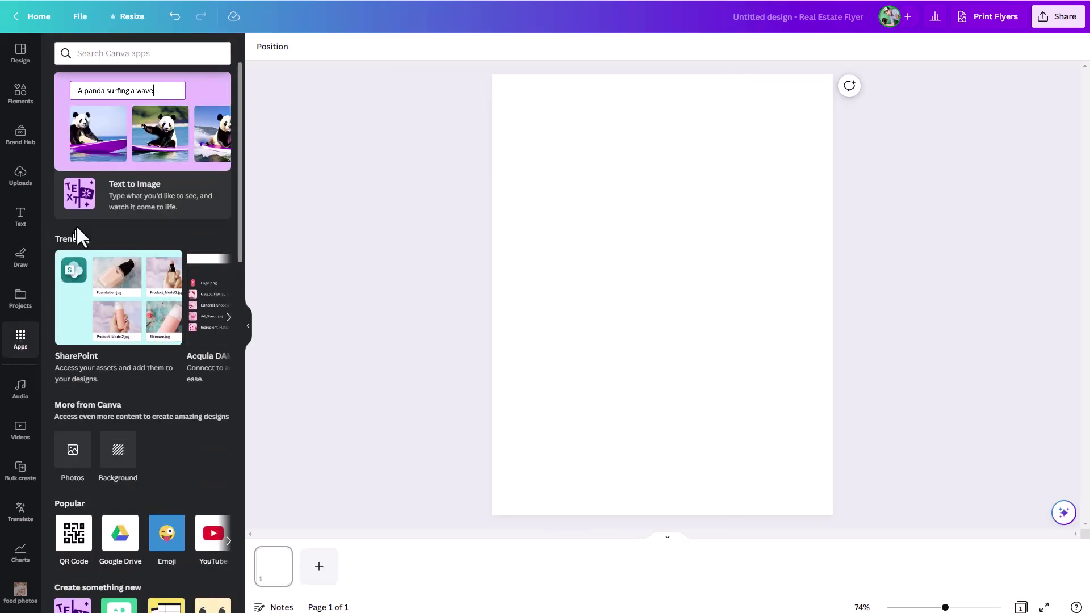
pyautogui.click(135, 162)
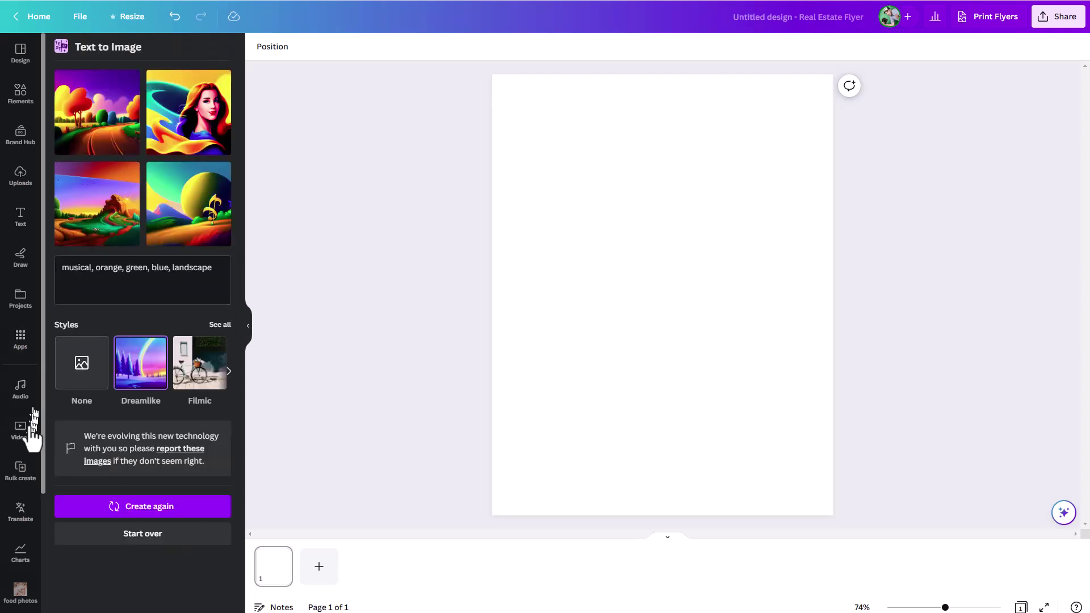
# - Remove the Text to Image shortcut from the sidebar and reopen the app from the apps gallery
pyautogui.scroll(-3, 14, 545)
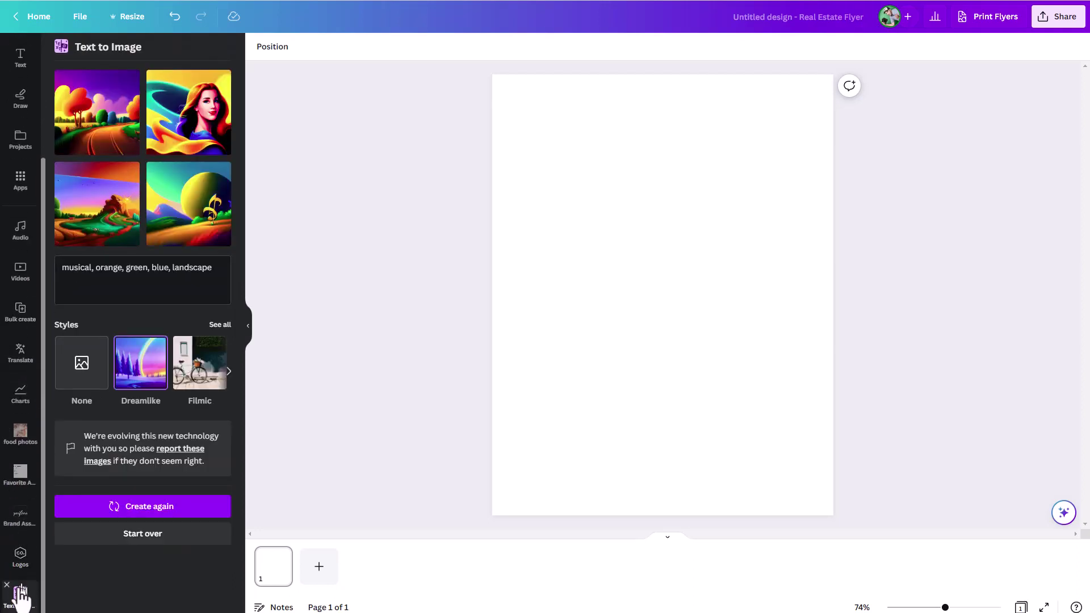
pyautogui.click(6, 585)
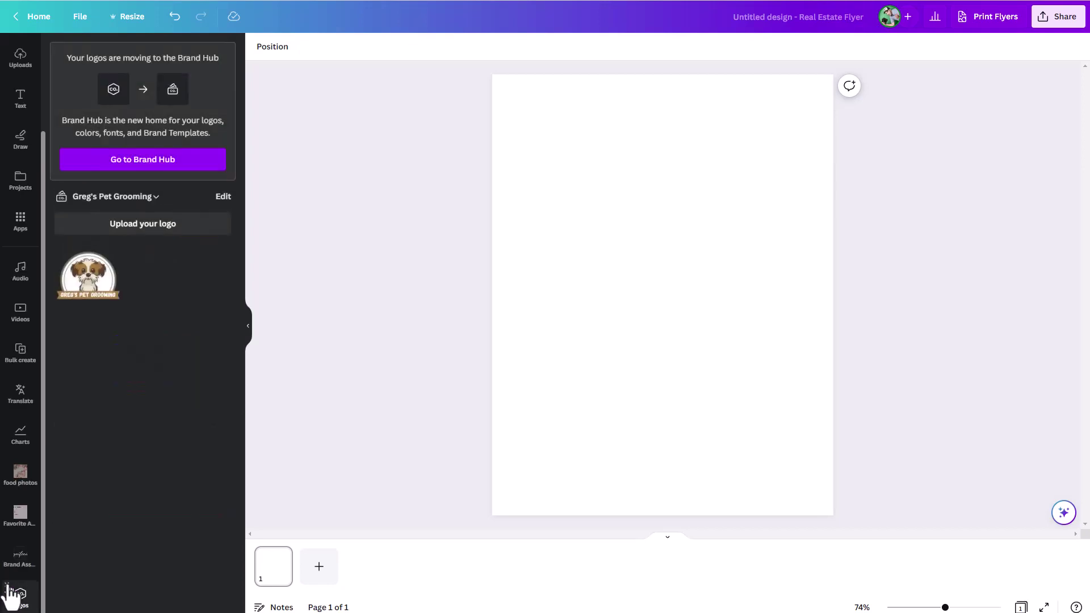
pyautogui.scroll(3, 20, 511)
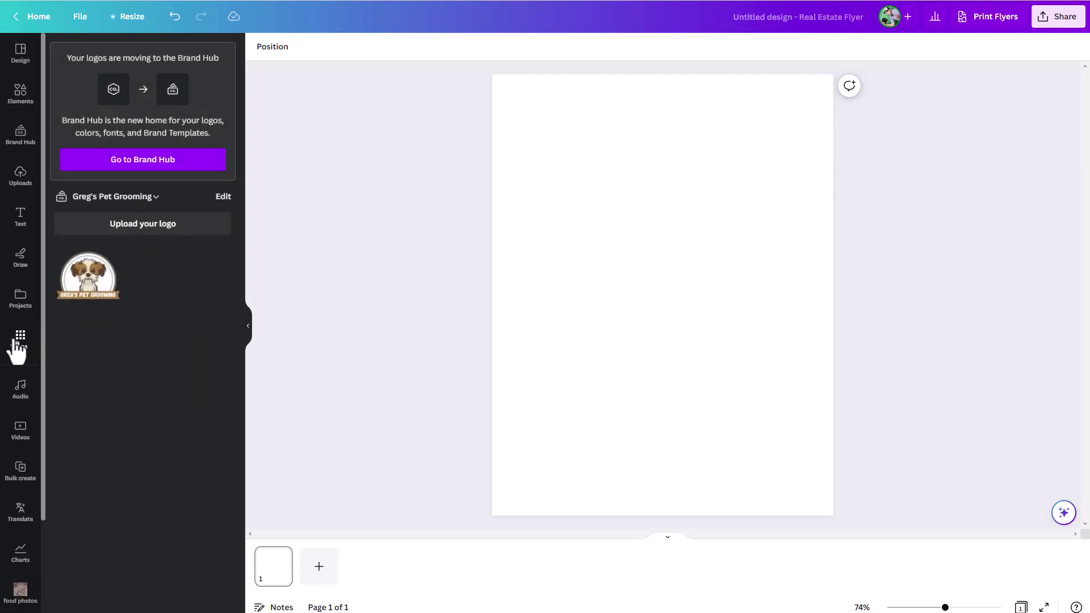
pyautogui.click(17, 341)
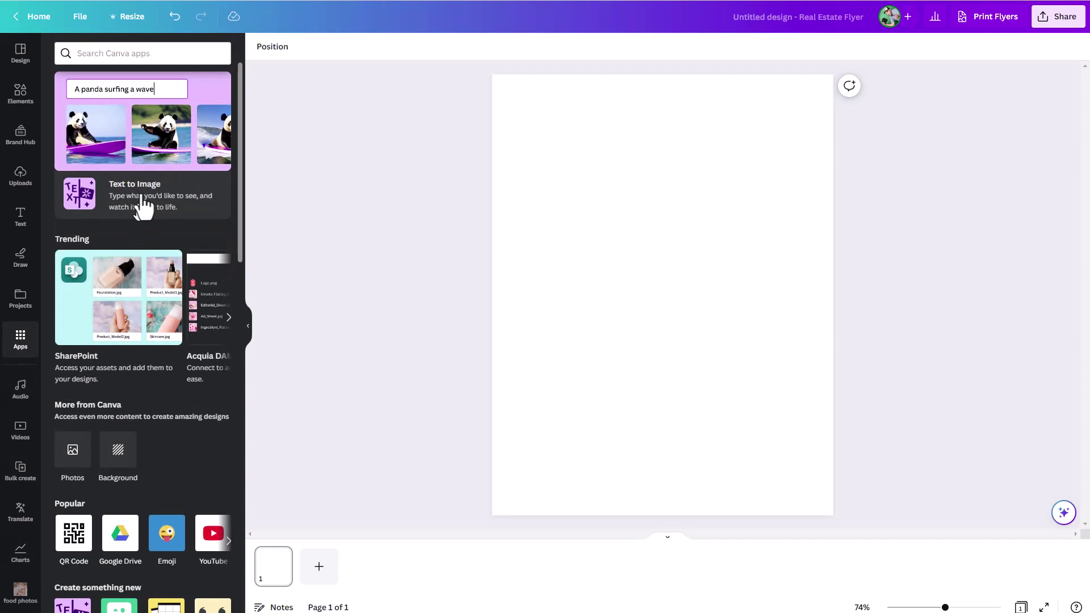
pyautogui.click(139, 152)
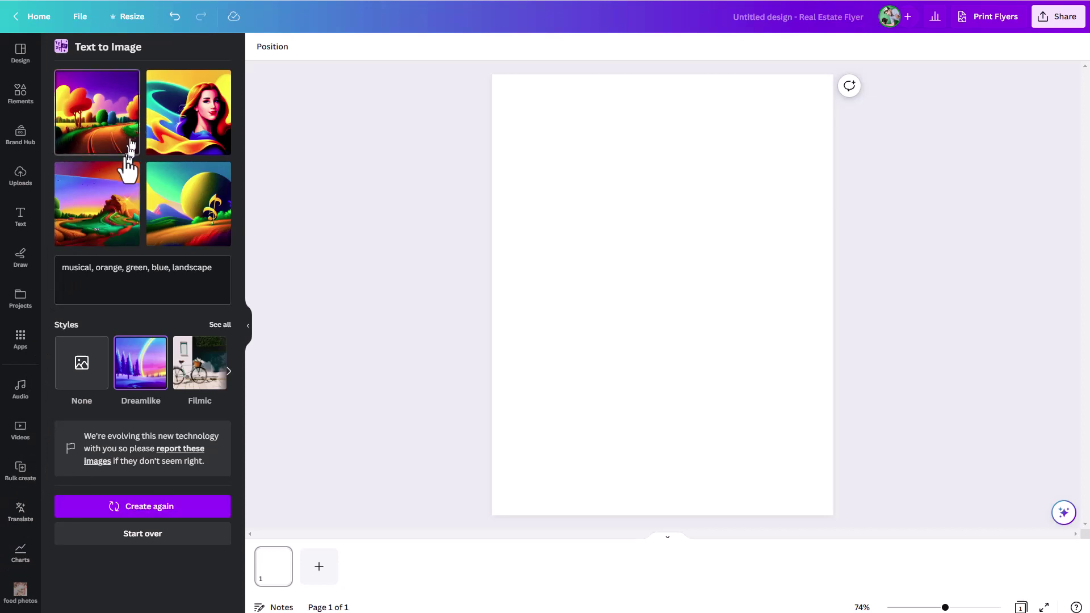
# - Clear the existing landscape prompt in Text to Image and start over with a blank description
pyautogui.click(221, 269)
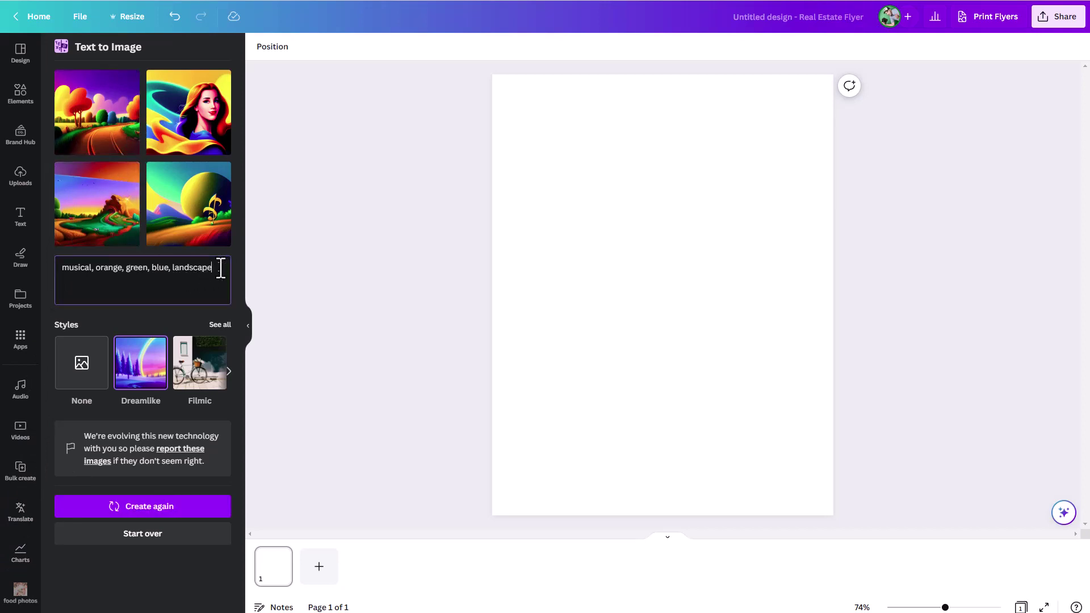
pyautogui.moveTo(221, 269); pyautogui.dragTo(2, 268)
pyautogui.press('BackSpace')
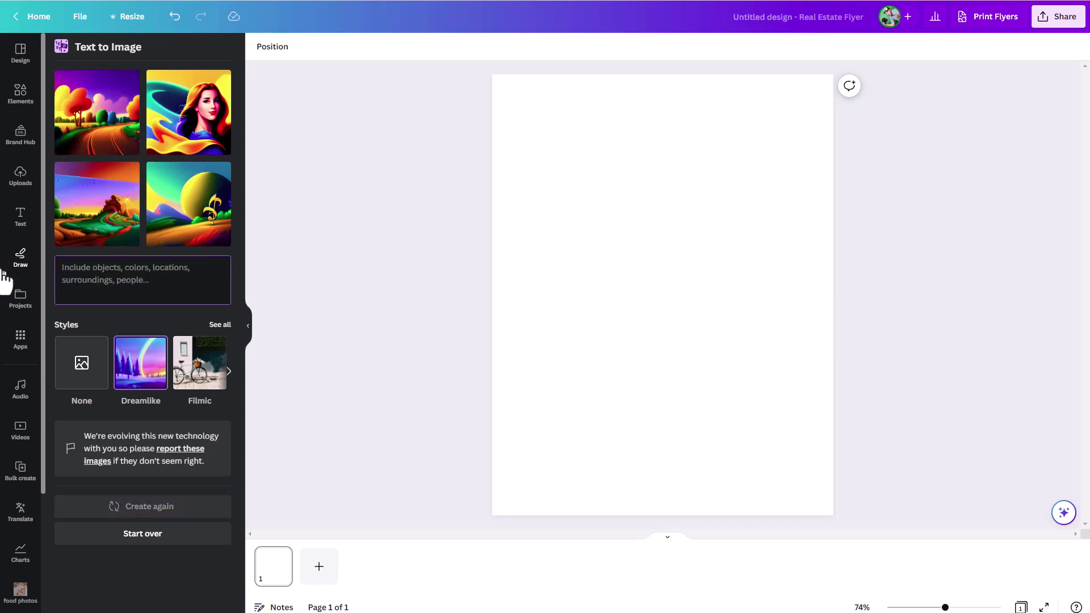
pyautogui.click(162, 547)
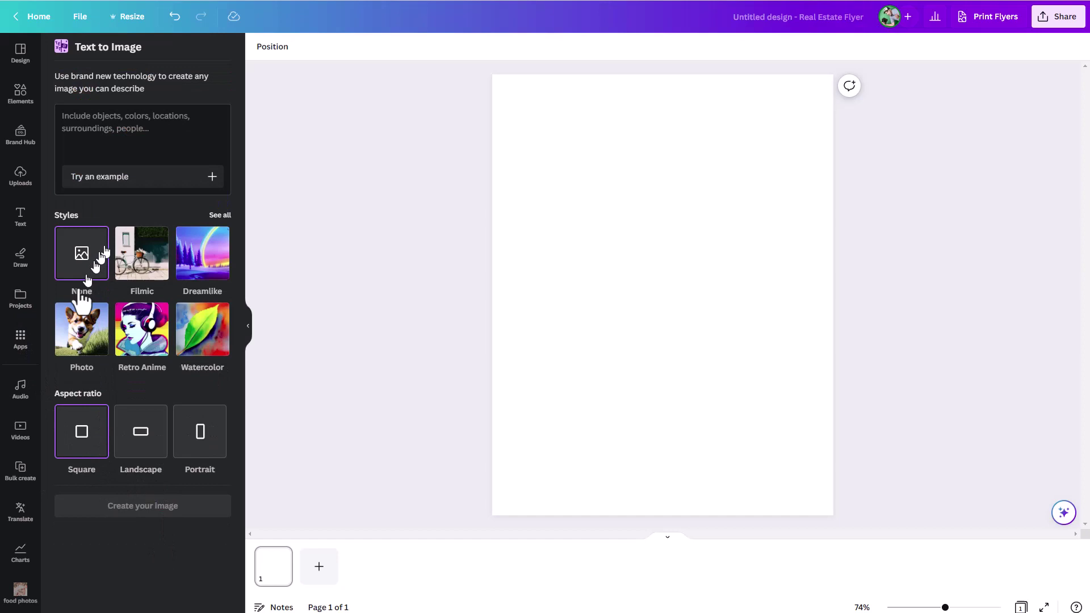
# - Try to generate a square image without a style from the prompt "dragon wearing tennis show"
pyautogui.scroll(-3, 22, 545)
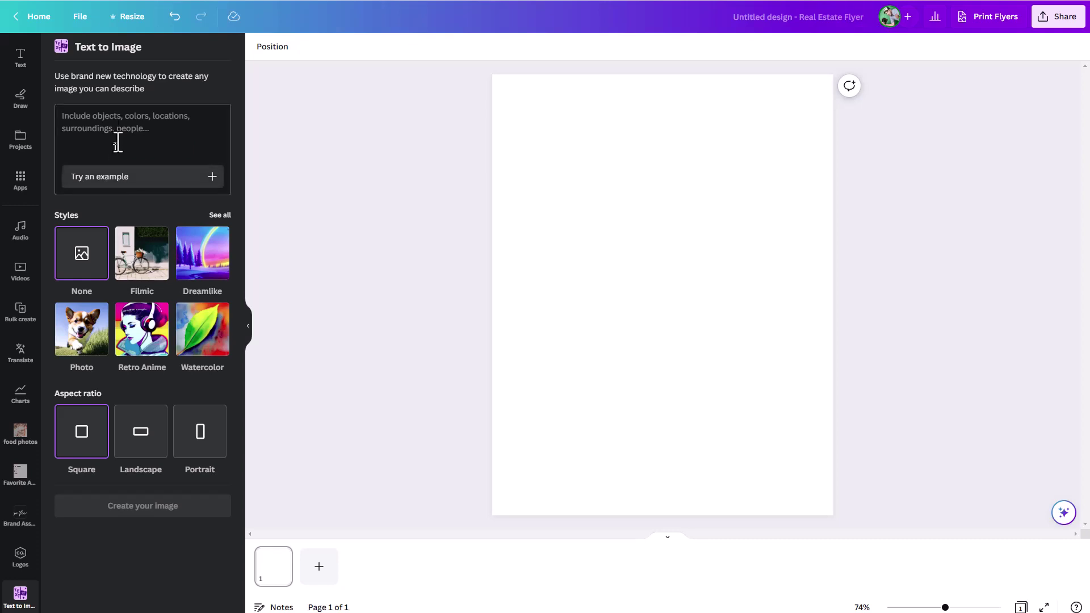
pyautogui.click(117, 137)
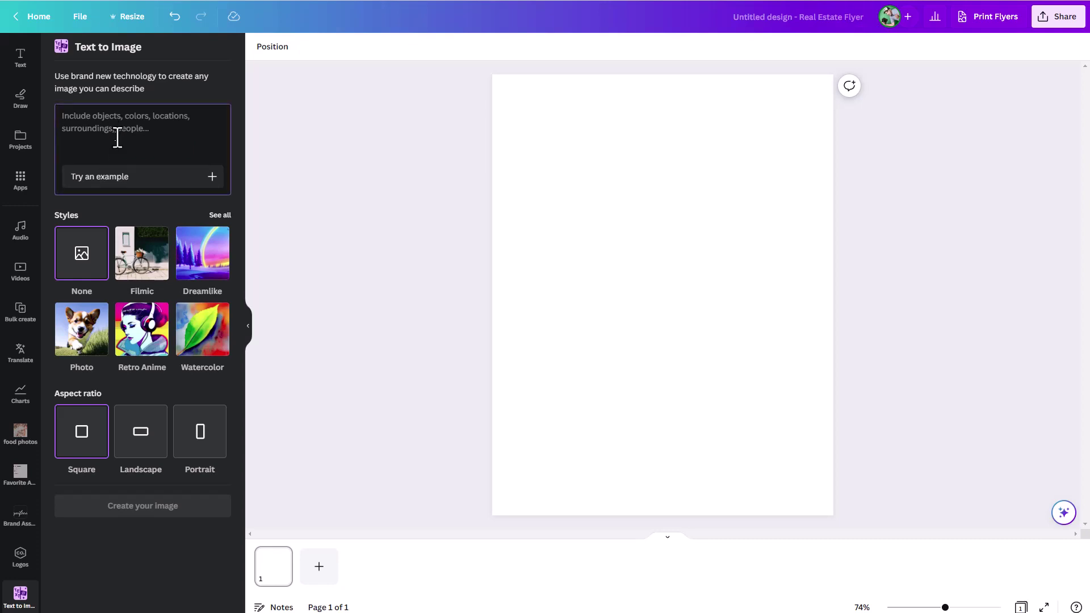
pyautogui.write('dragon wearing tennis show')
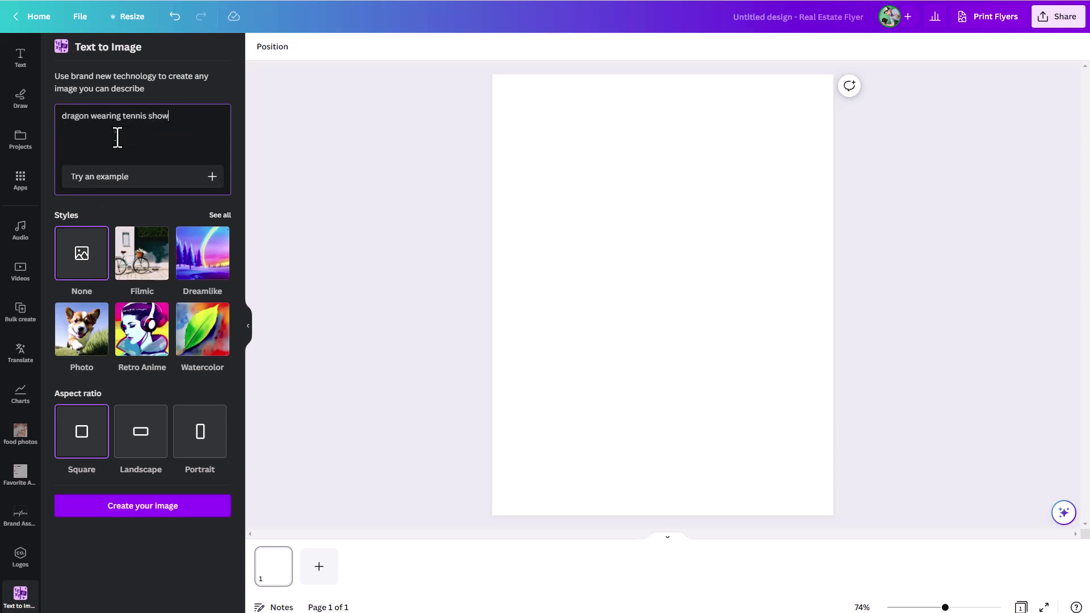
pyautogui.press('Return')
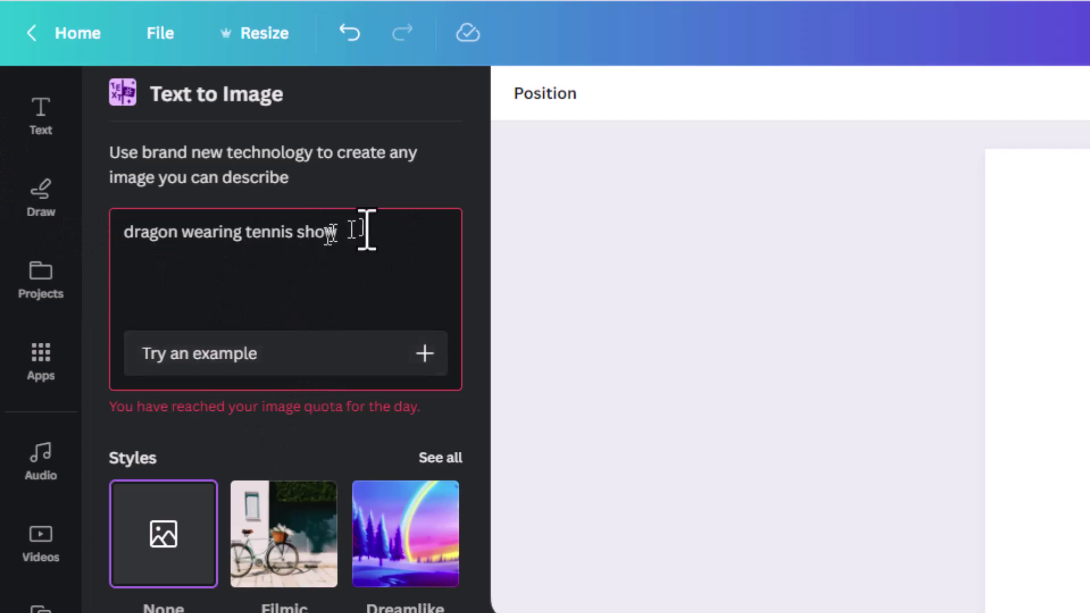
pyautogui.moveTo(365, 231); pyautogui.dragTo(96, 243)
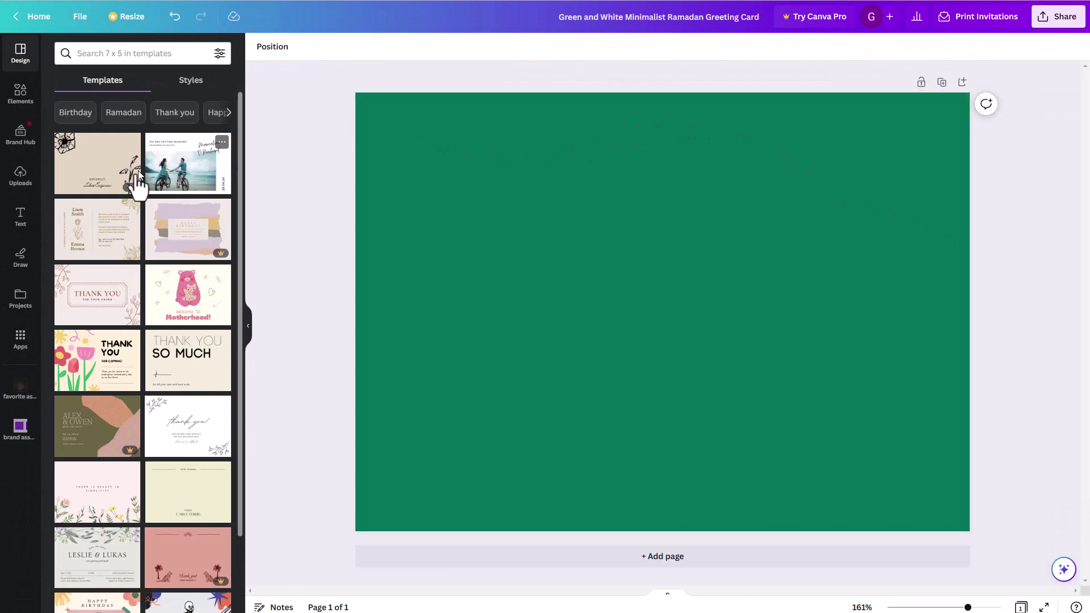
# - In the green greeting card design, remove the brand assets folder from the sidebar and start using the Text to Image app
pyautogui.click(19, 427)
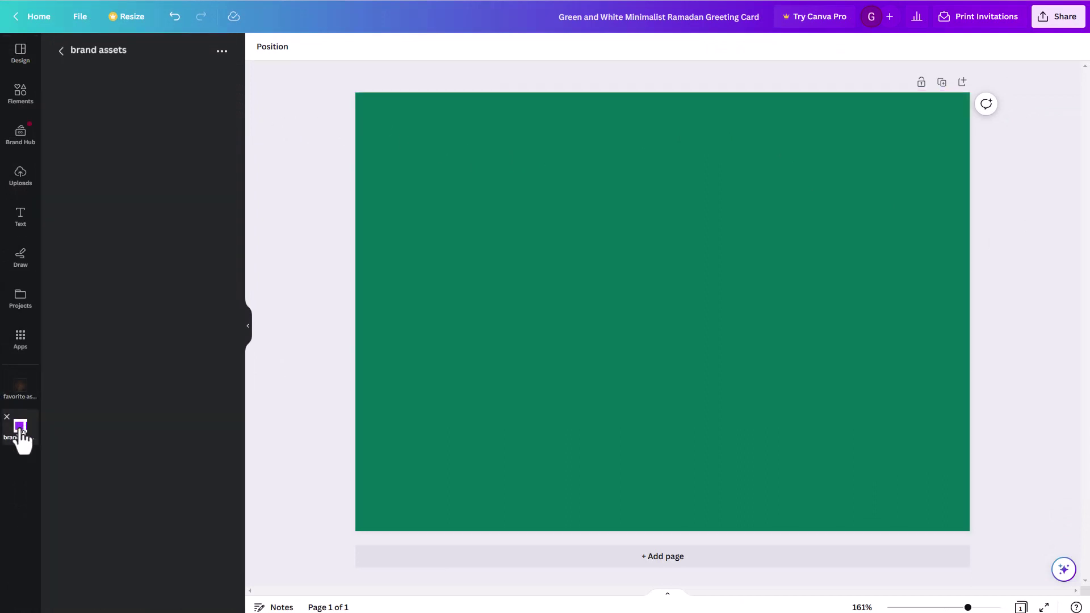
pyautogui.click(7, 417)
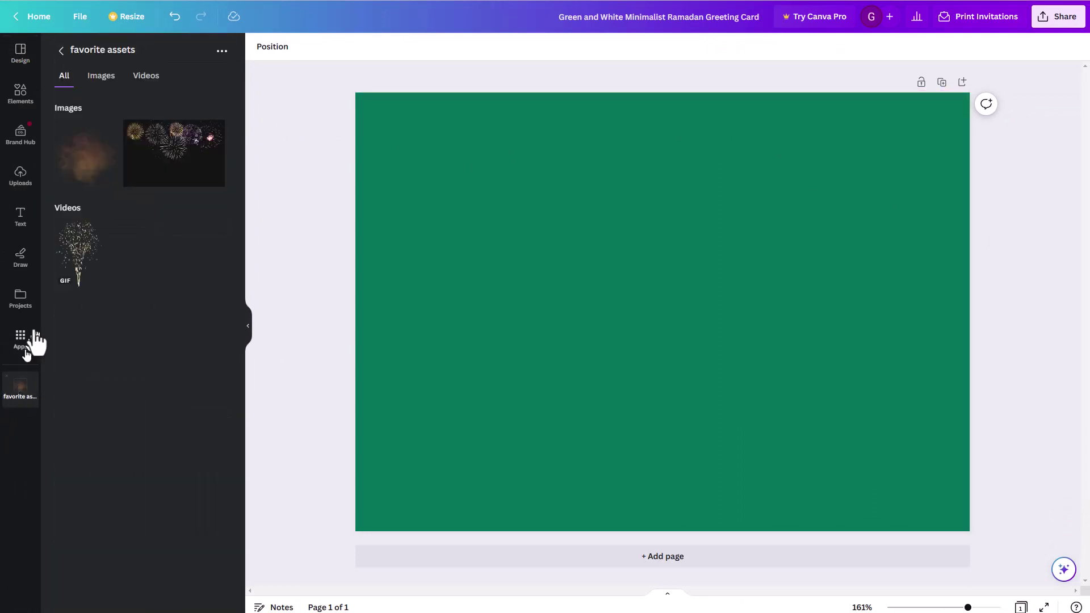
pyautogui.click(27, 342)
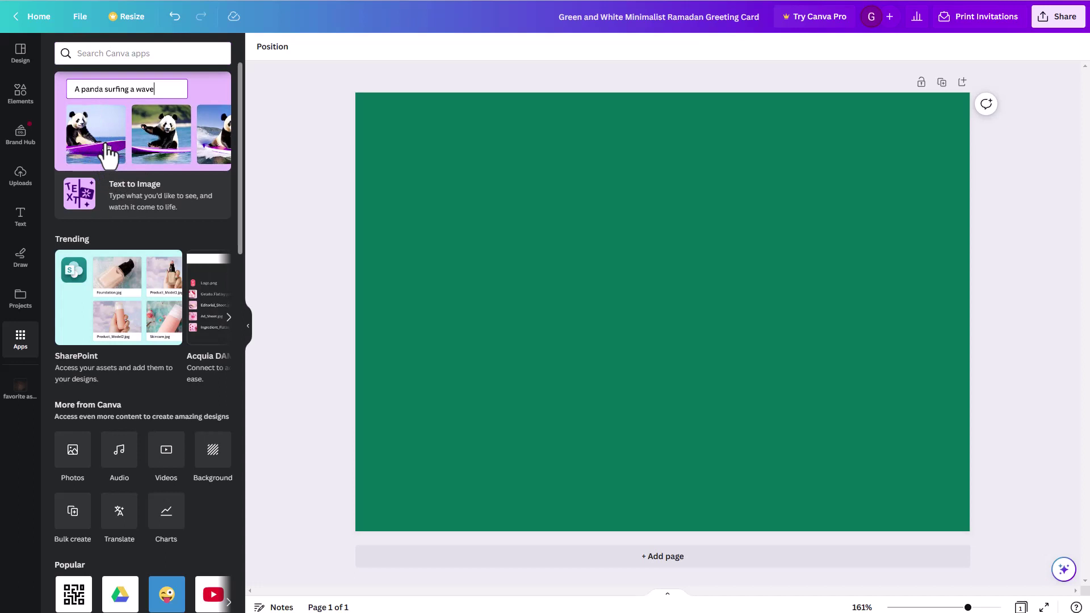
pyautogui.click(94, 159)
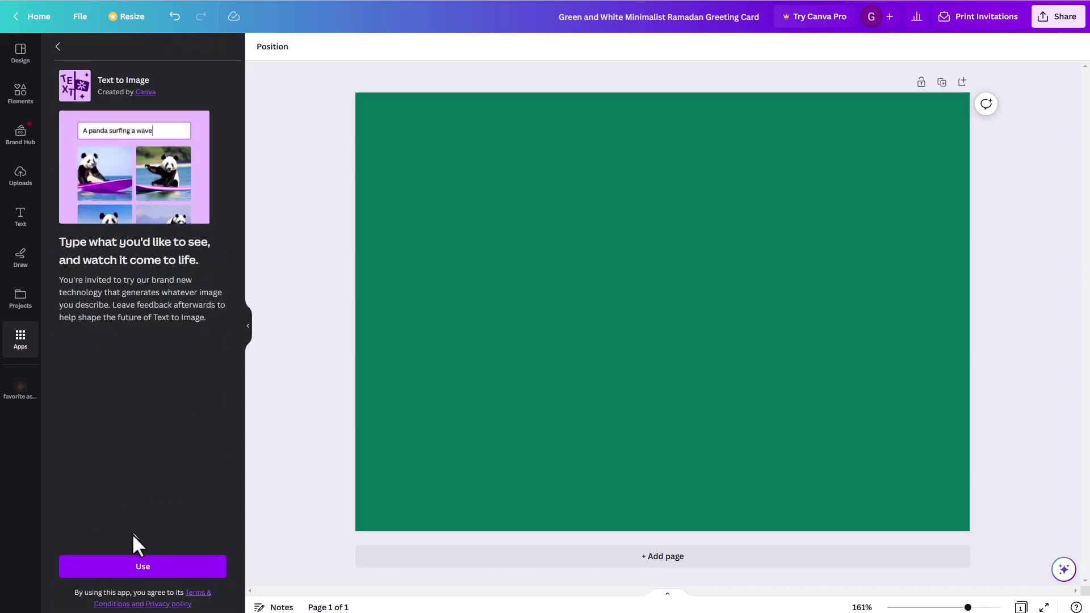
pyautogui.click(134, 570)
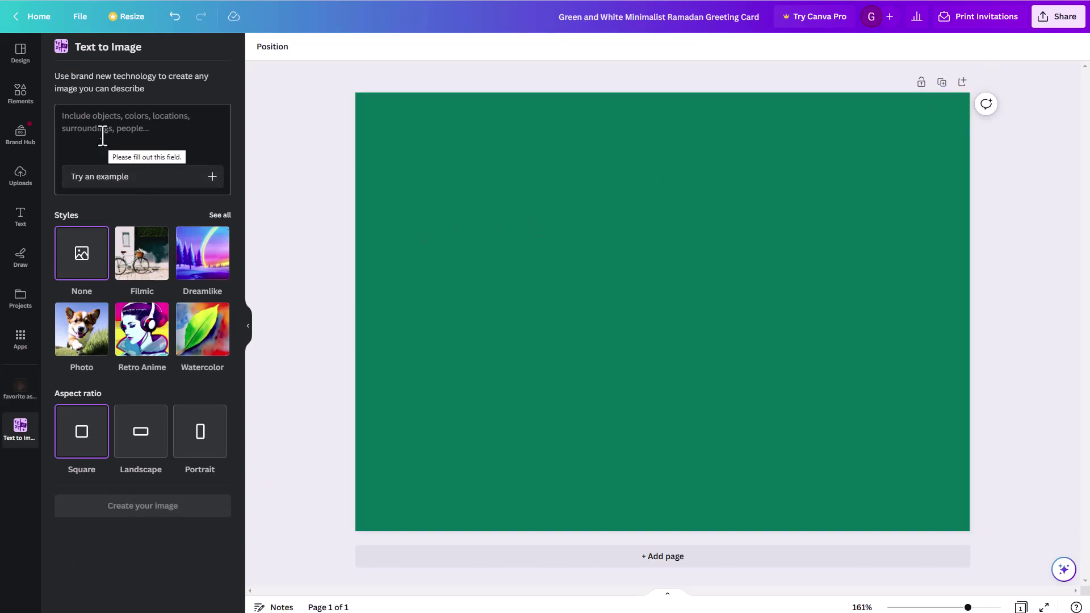
# - Describe the image as "dragon wearing tennis shoes" and set its aspect ratio to Landscape
pyautogui.click(101, 127)
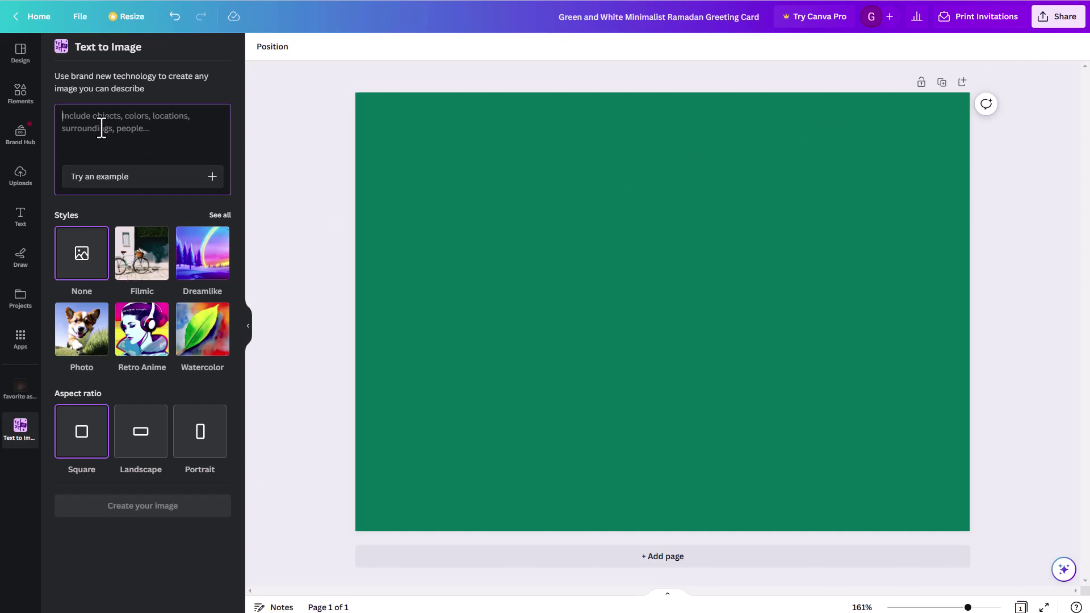
pyautogui.write('dragon')
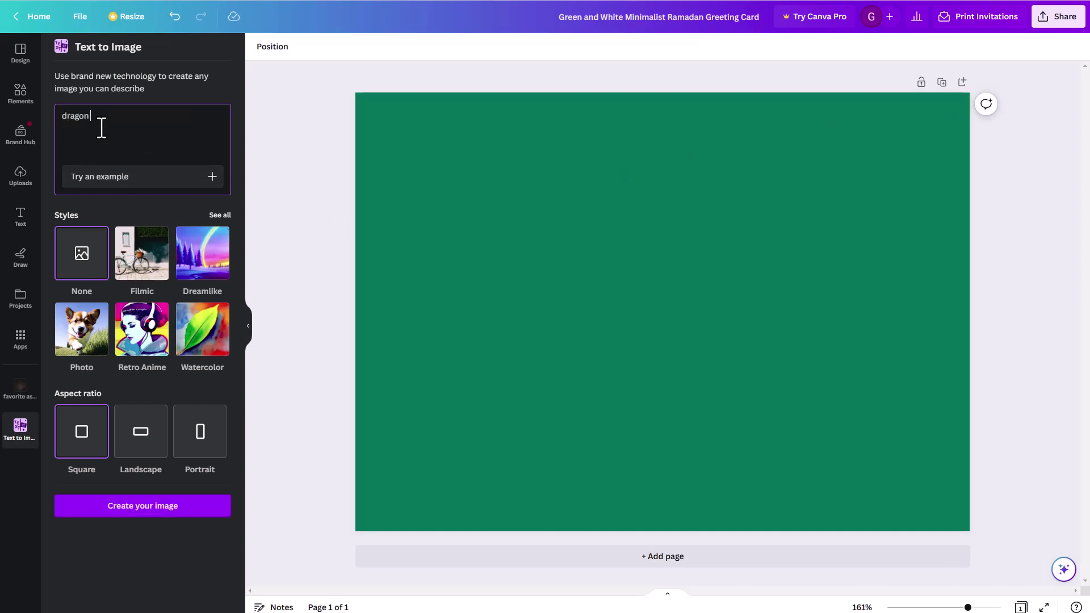
pyautogui.write(' wearing s')
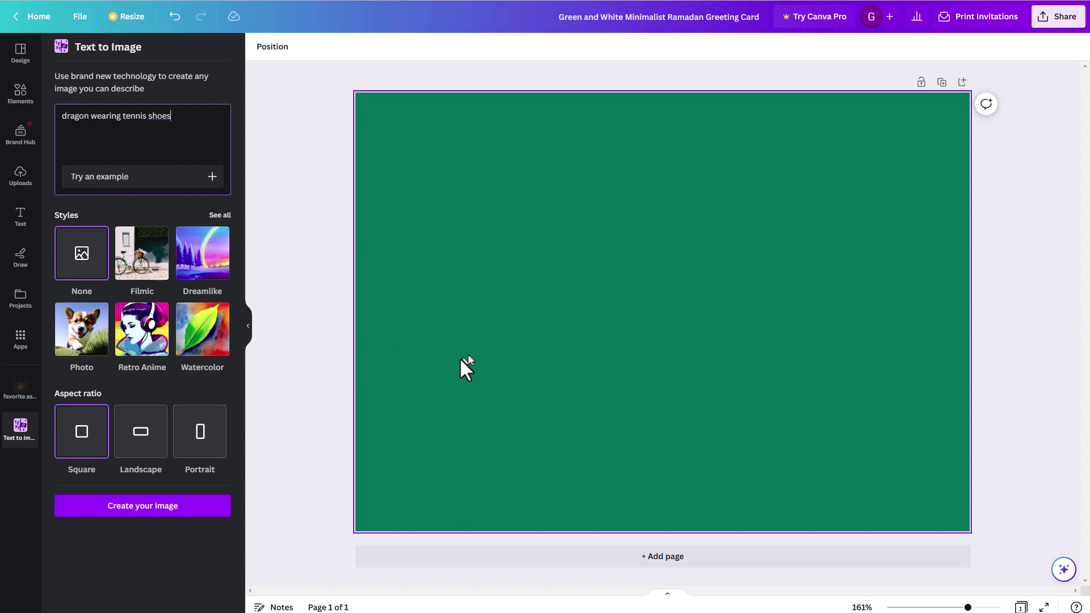
pyautogui.click(146, 443)
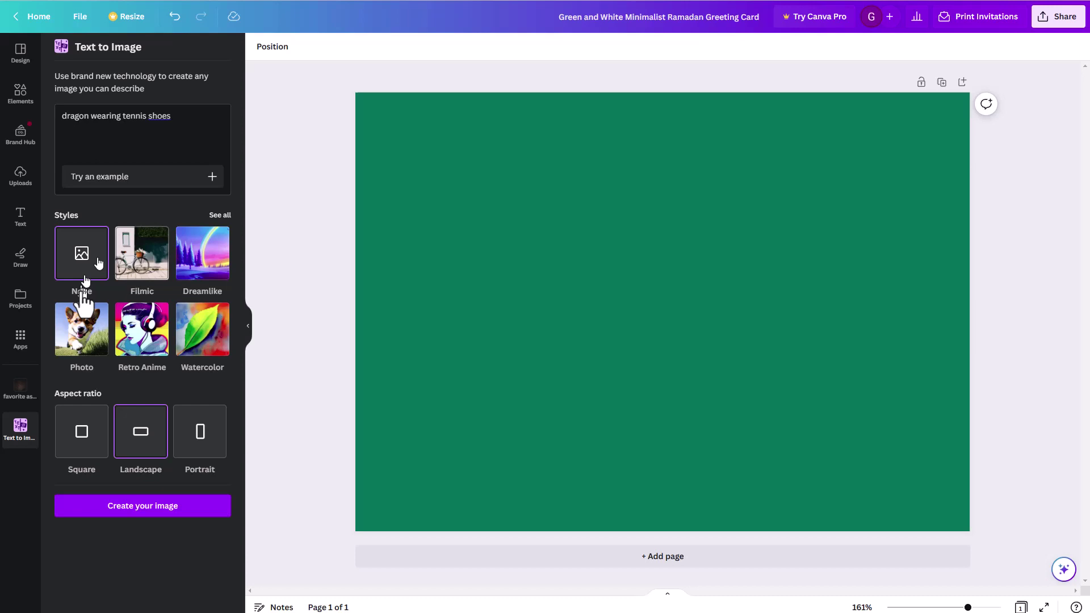
# - Choose the Dreamlike style from the full list of styles and generate the images
pyautogui.click(221, 215)
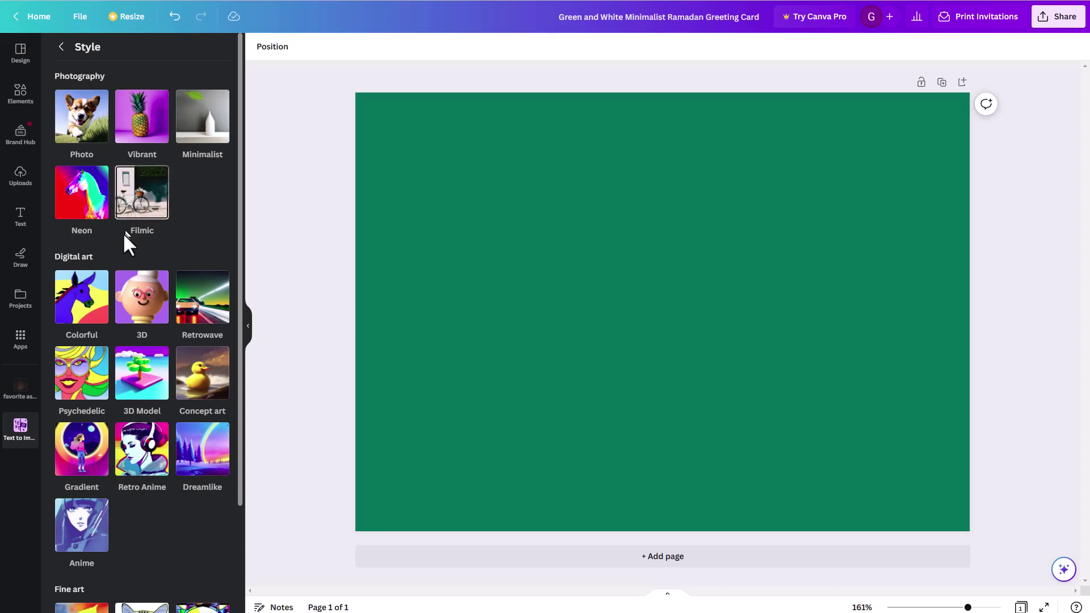
pyautogui.scroll(-3, 108, 255)
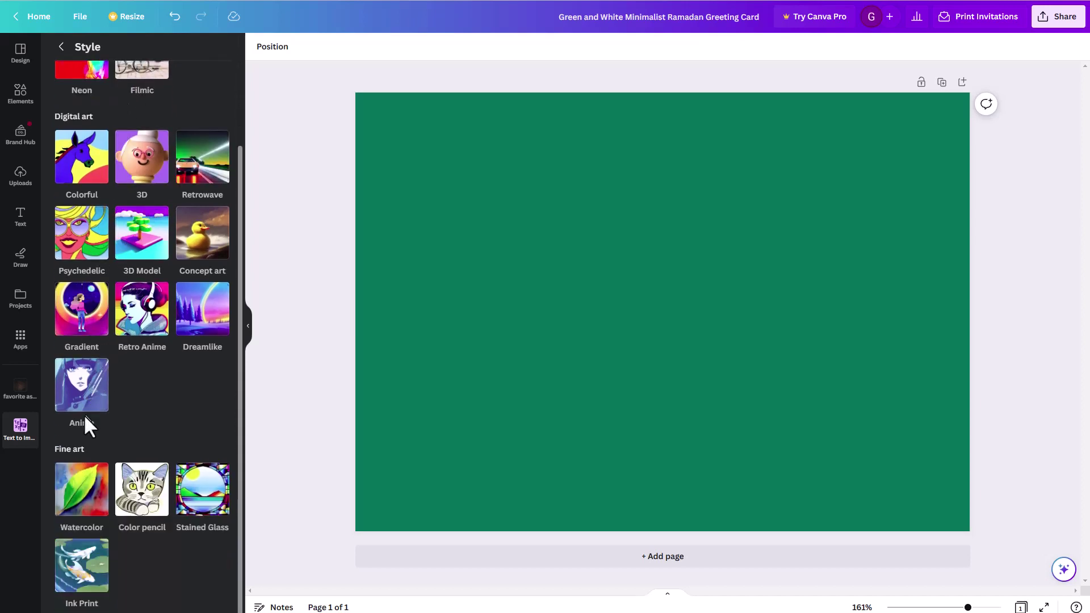
pyautogui.scroll(3, 124, 483)
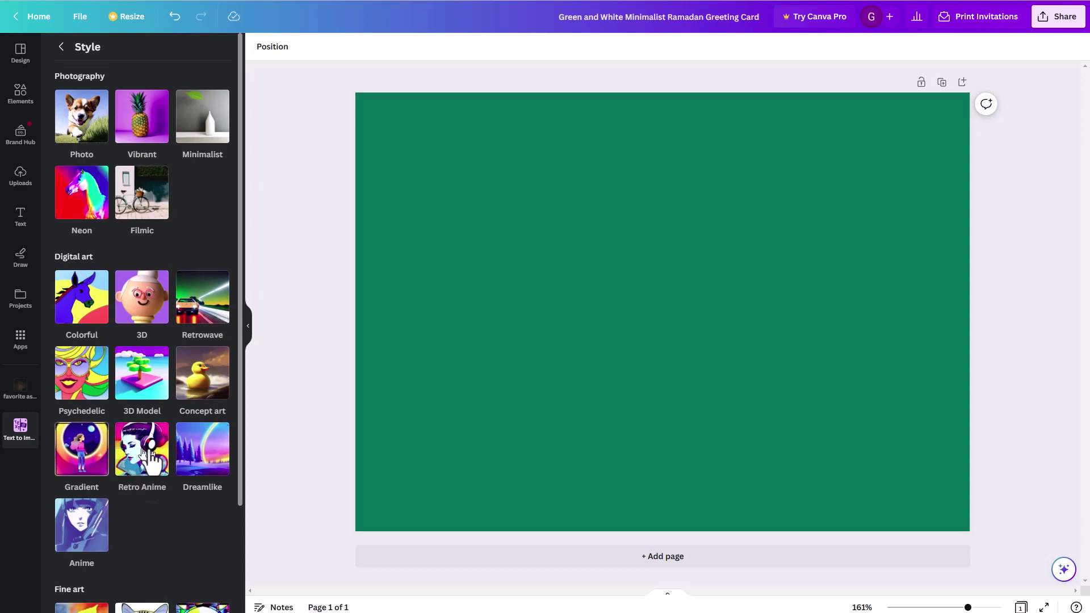
pyautogui.click(203, 449)
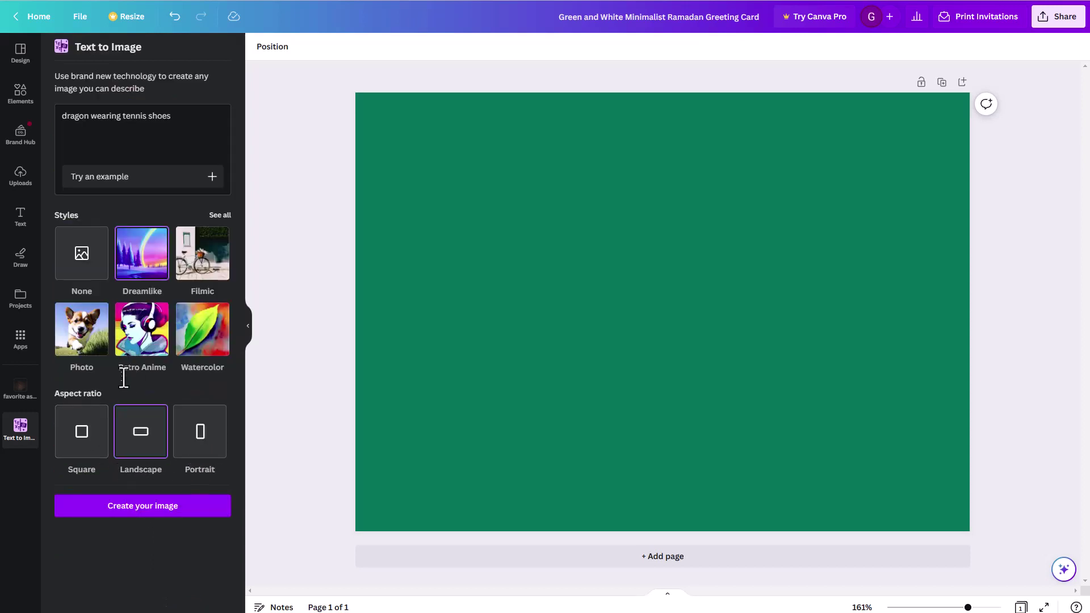
pyautogui.click(143, 508)
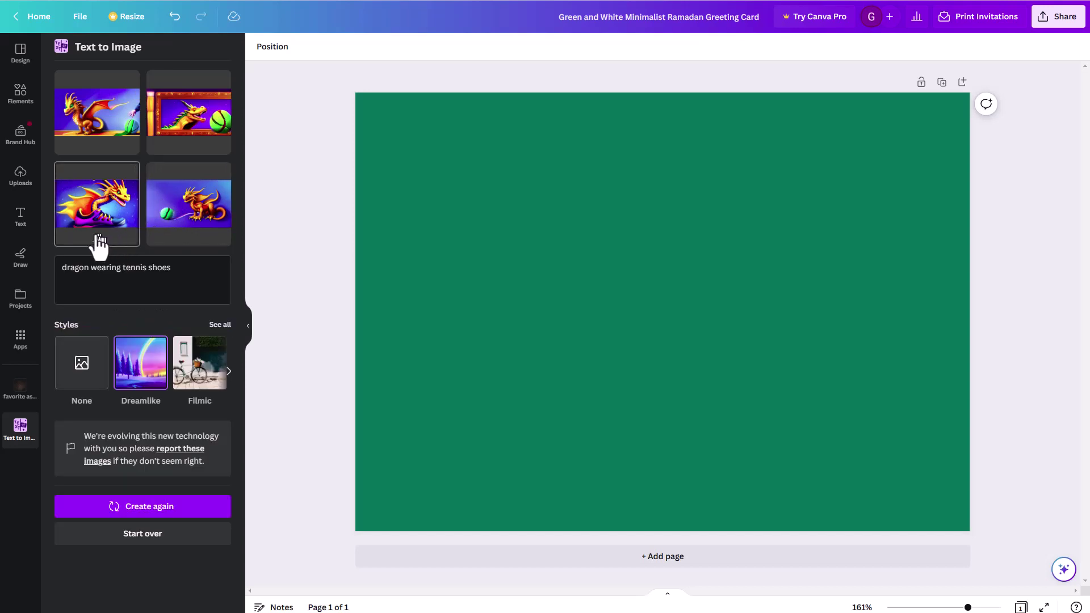
# - Add the generated image of the dragon merged with a sneaker to the card and enlarge it to about the page width
pyautogui.click(103, 215)
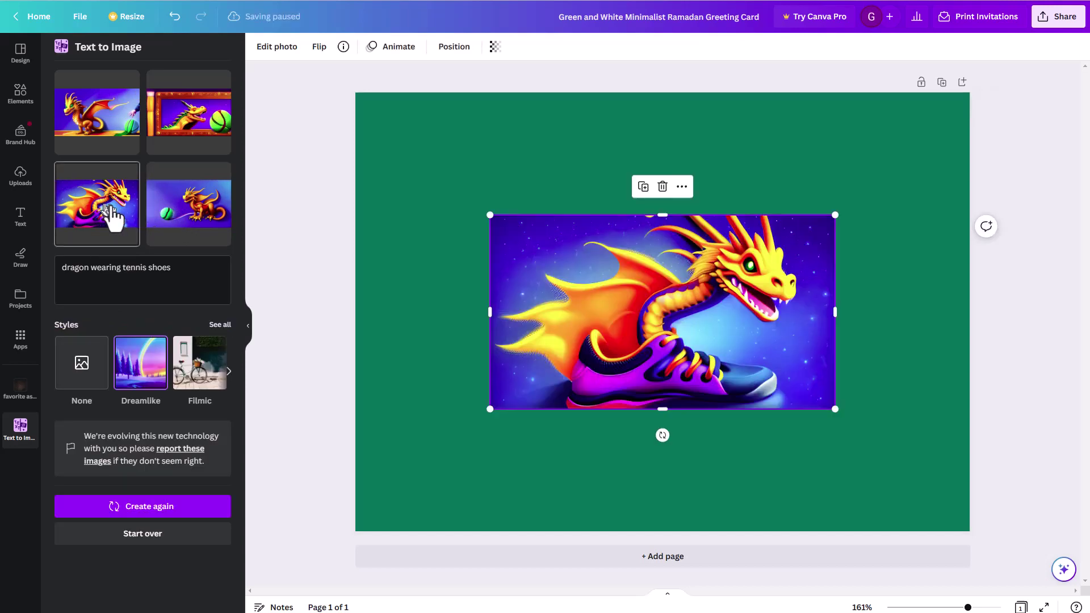
pyautogui.moveTo(607, 301); pyautogui.dragTo(483, 200)
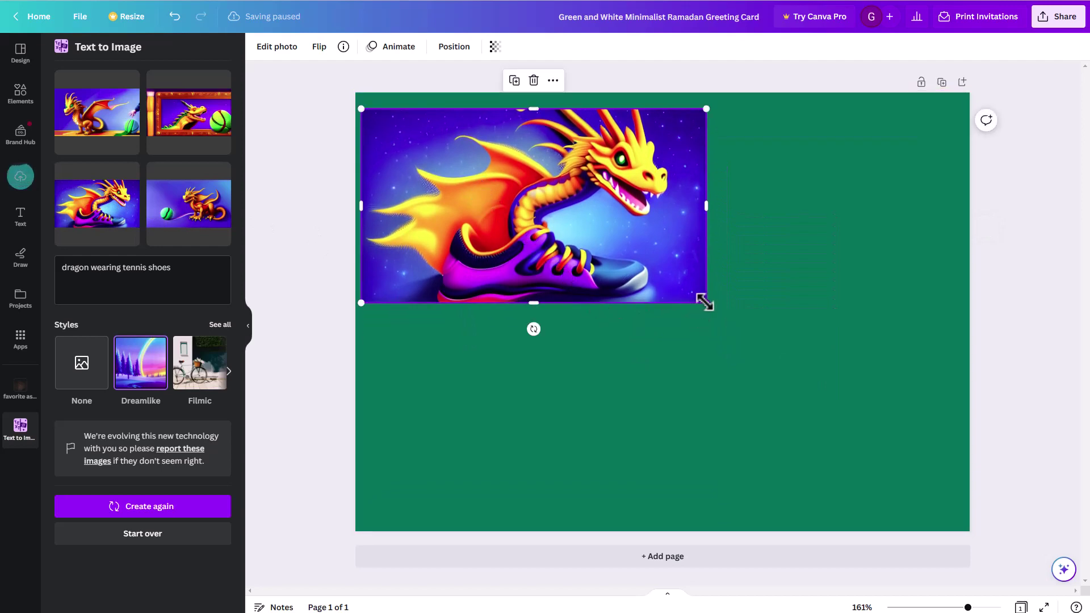
pyautogui.moveTo(703, 301); pyautogui.dragTo(919, 569)
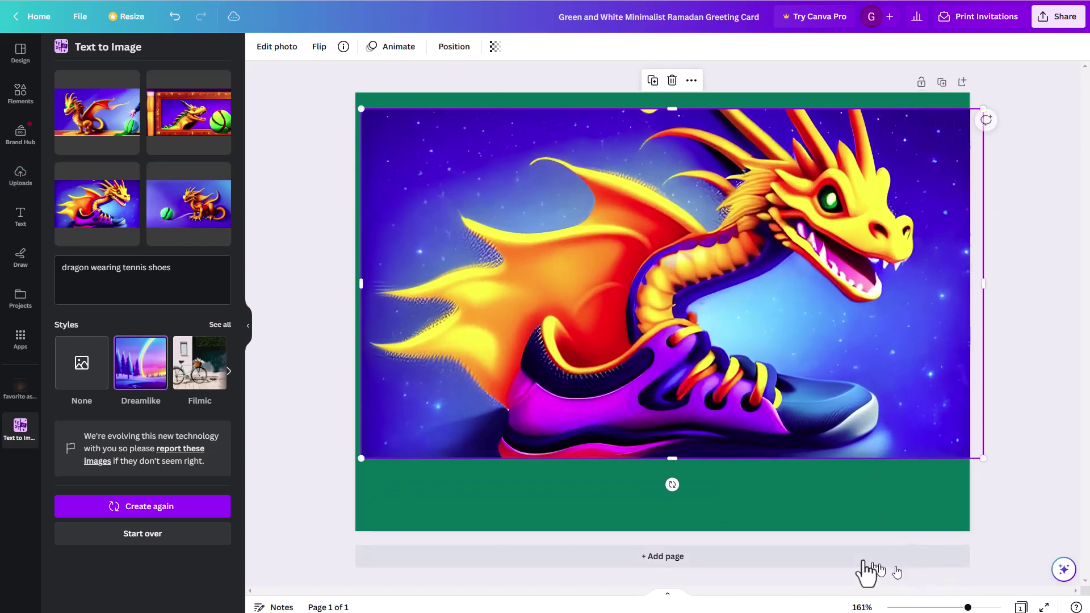
# - Add the generated image of the dragon beside a green ball to the card, and delete it again
pyautogui.click(196, 234)
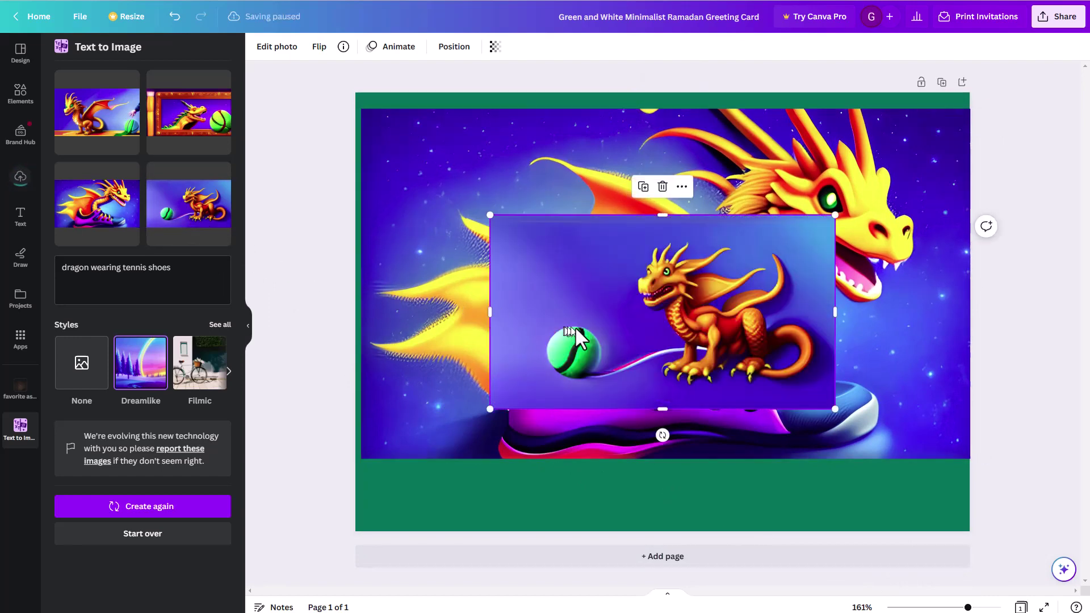
pyautogui.press('Delete')
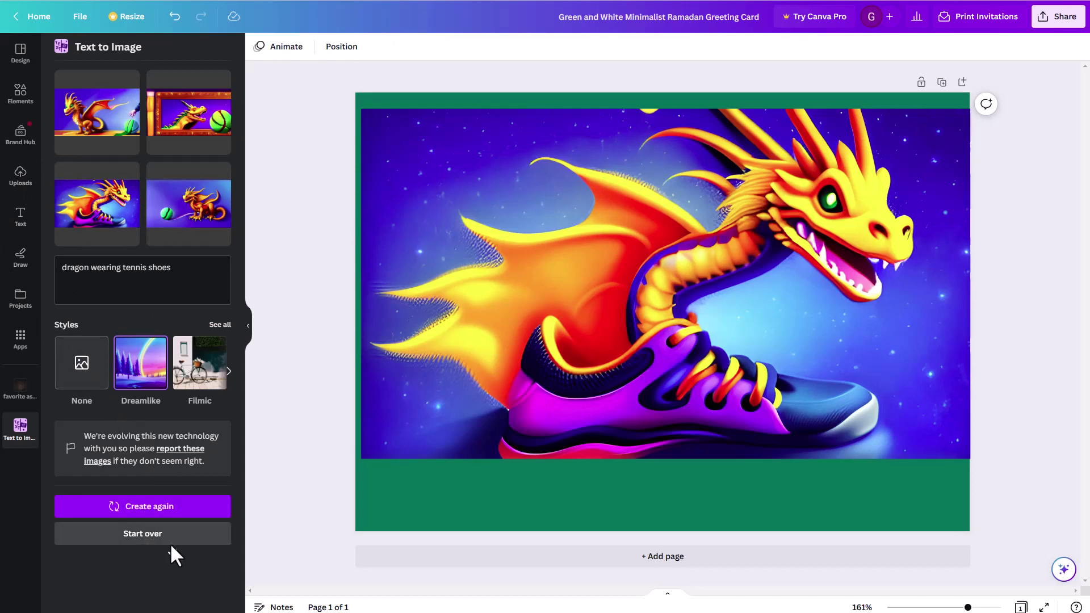
# - Choose the Anime style from the full list of styles and generate the dragon images again
pyautogui.click(226, 327)
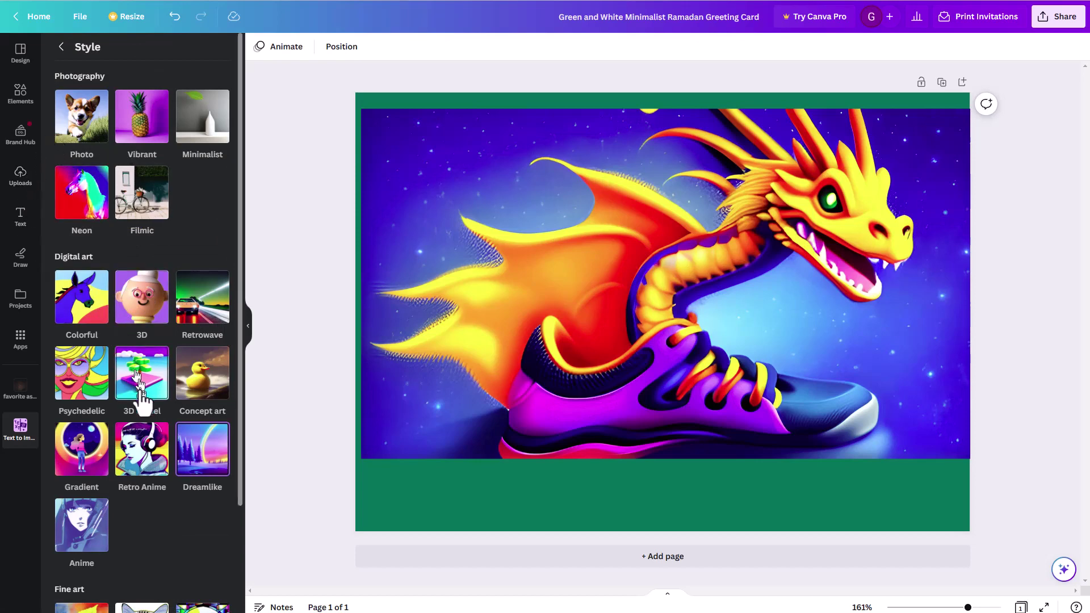
pyautogui.click(81, 523)
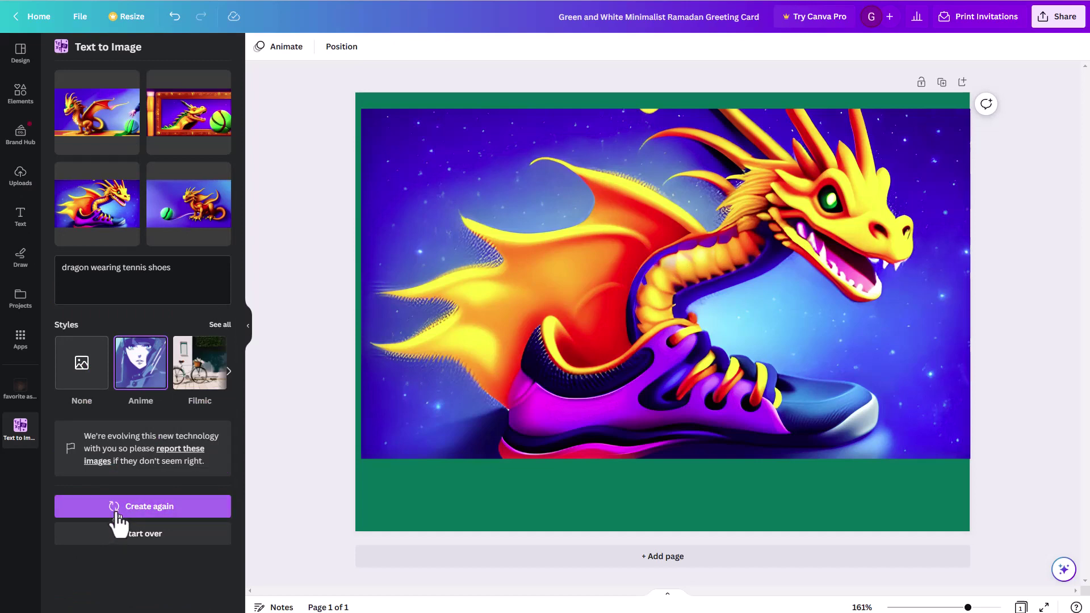
pyautogui.click(140, 514)
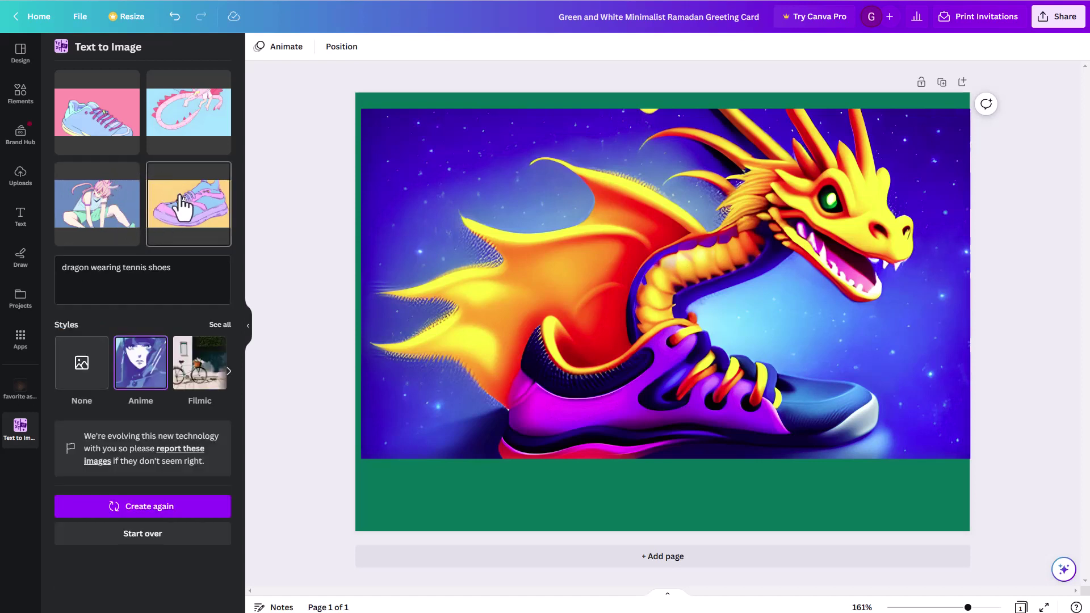
# - Add the generated anime image of the pink dragon tail to the card, and delete both dragon images from the page
pyautogui.click(181, 139)
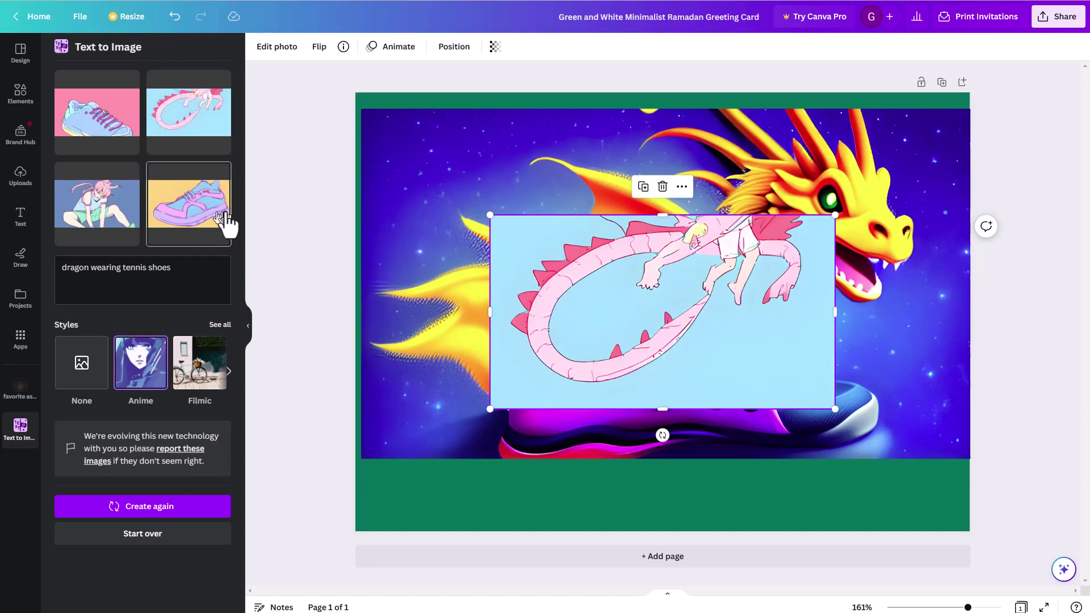
pyautogui.moveTo(300, 160); pyautogui.dragTo(632, 424)
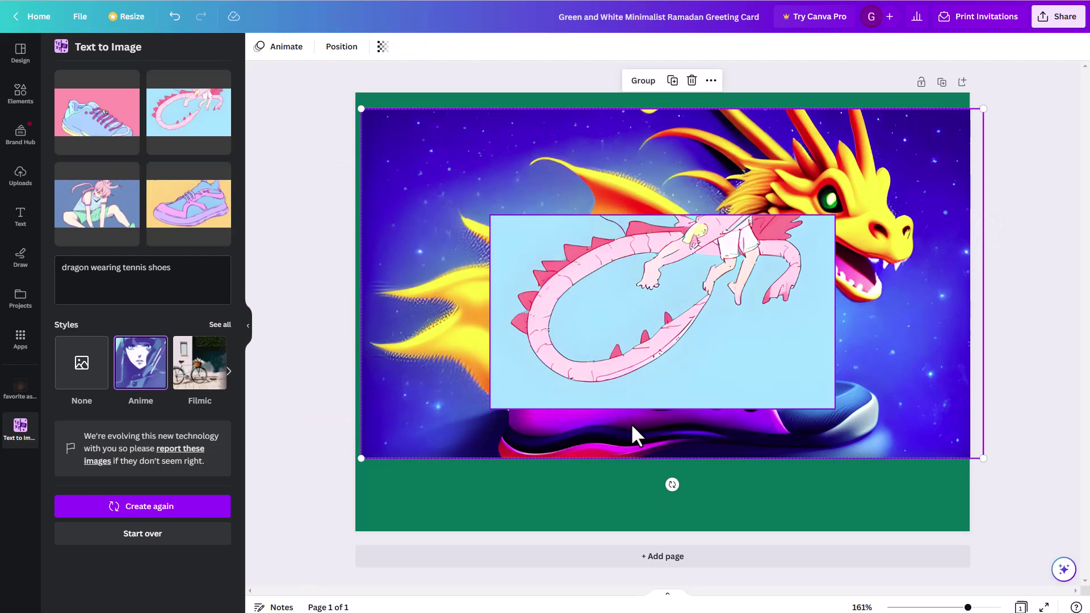
pyautogui.press('Delete')
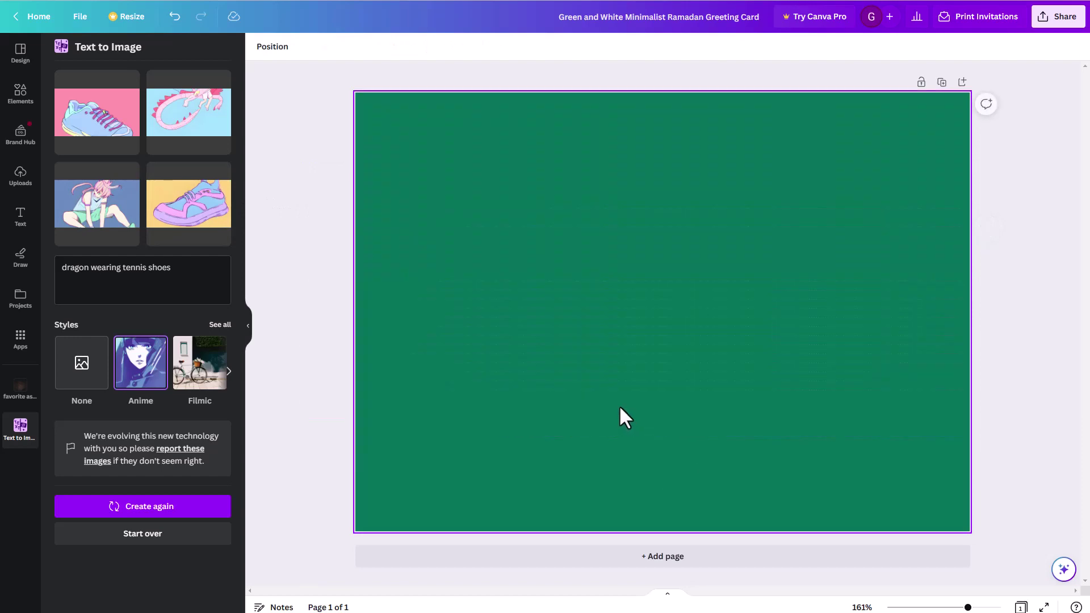
# - Search the design templates for "music concert"
pyautogui.click(25, 56)
pyautogui.click(113, 54)
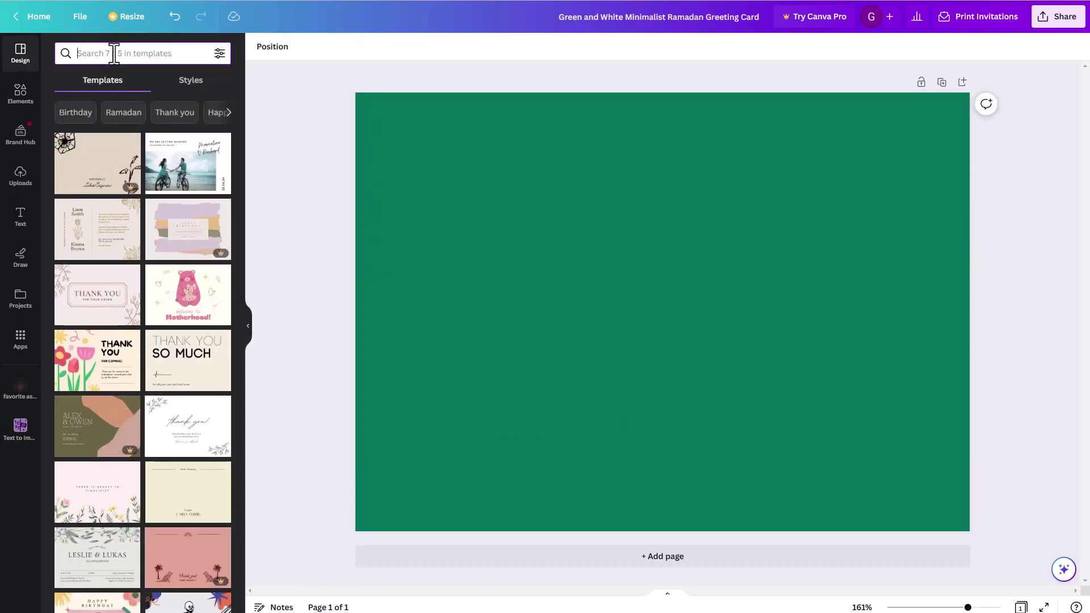
pyautogui.write('mus')
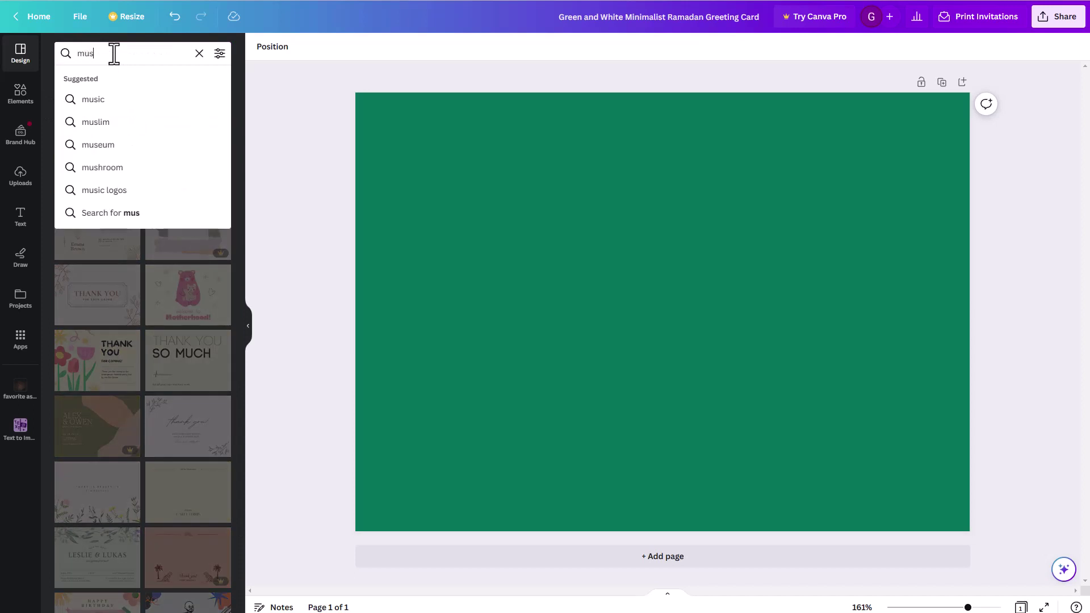
pyautogui.write('ic concert')
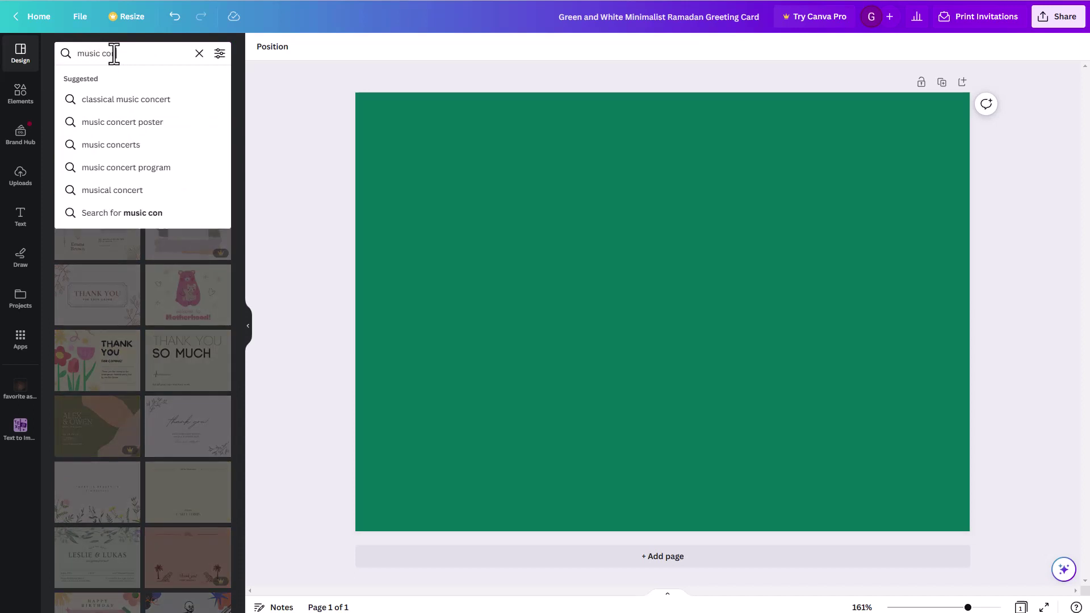
pyautogui.press('Return')
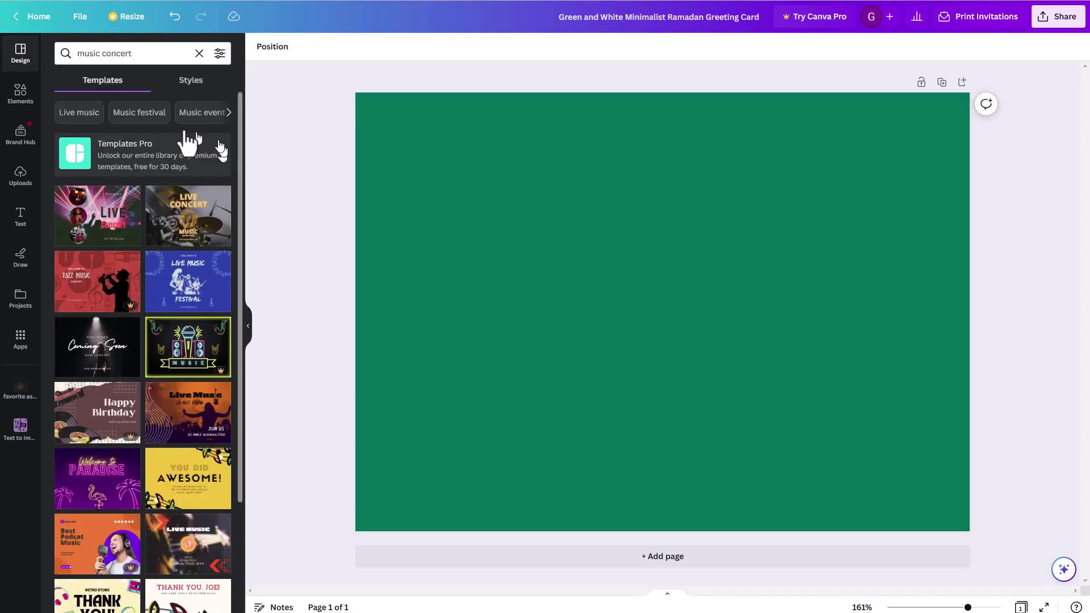
# - Apply the neon "Let's Night Club" template to the card and delete its background photo
pyautogui.scroll(-3, 116, 318)
pyautogui.scroll(-5, 116, 340)
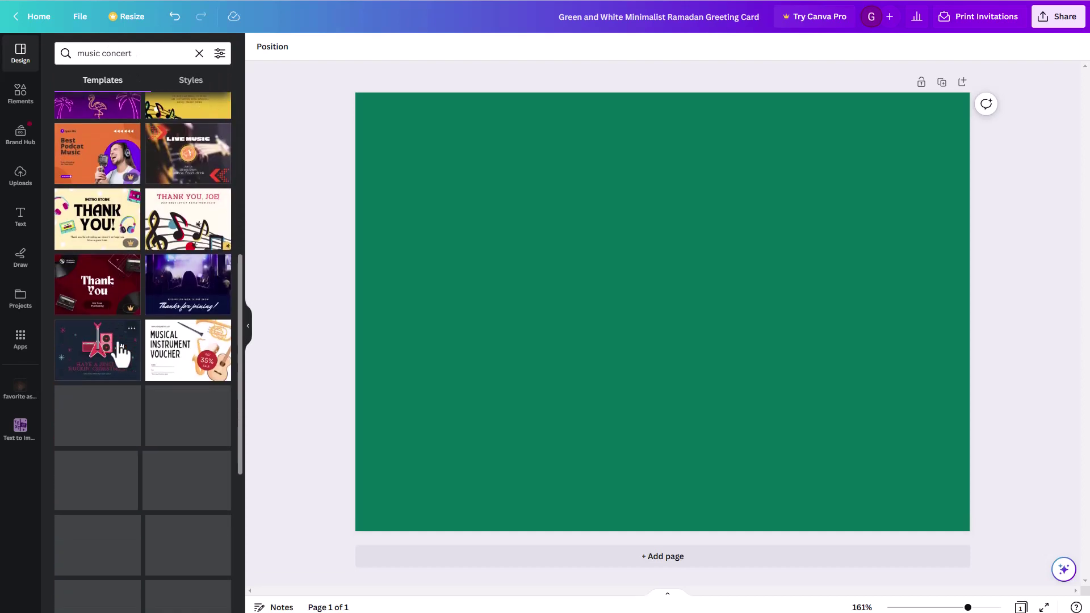
pyautogui.scroll(-6, 117, 324)
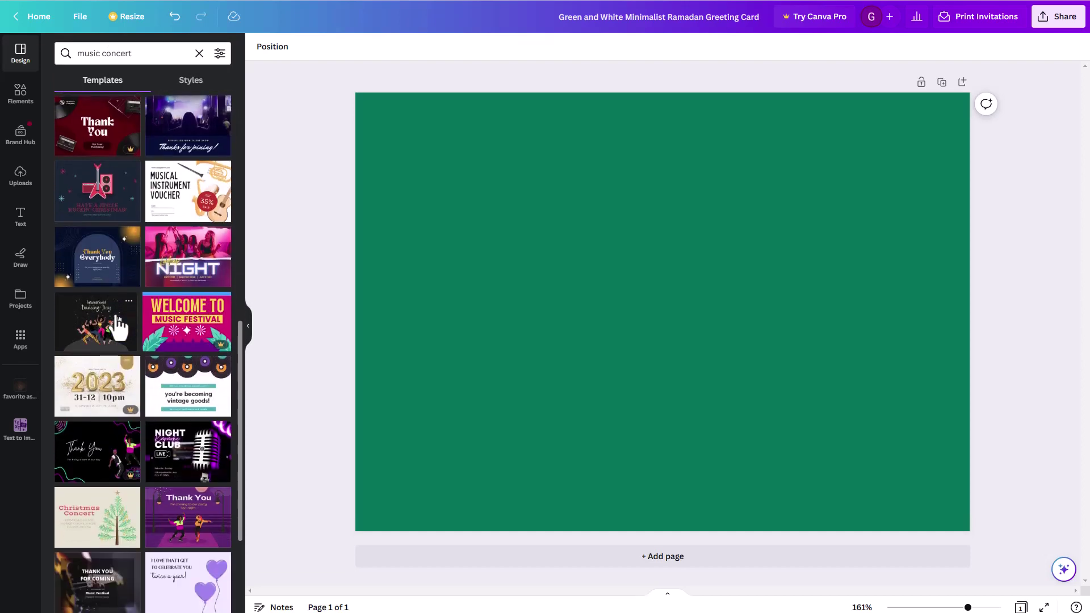
pyautogui.scroll(-7, 130, 334)
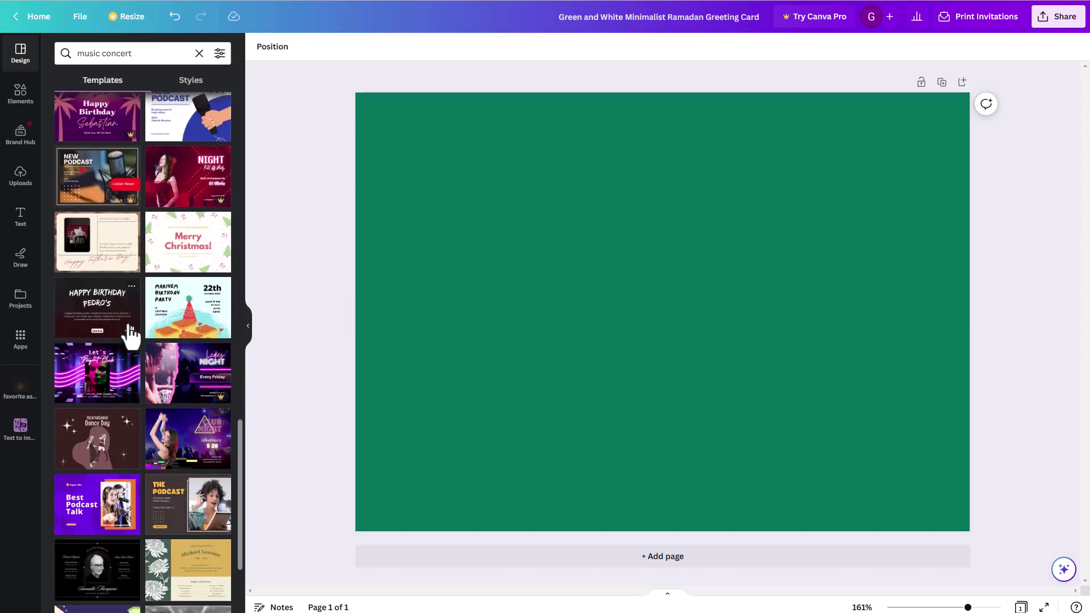
pyautogui.scroll(-3, 129, 333)
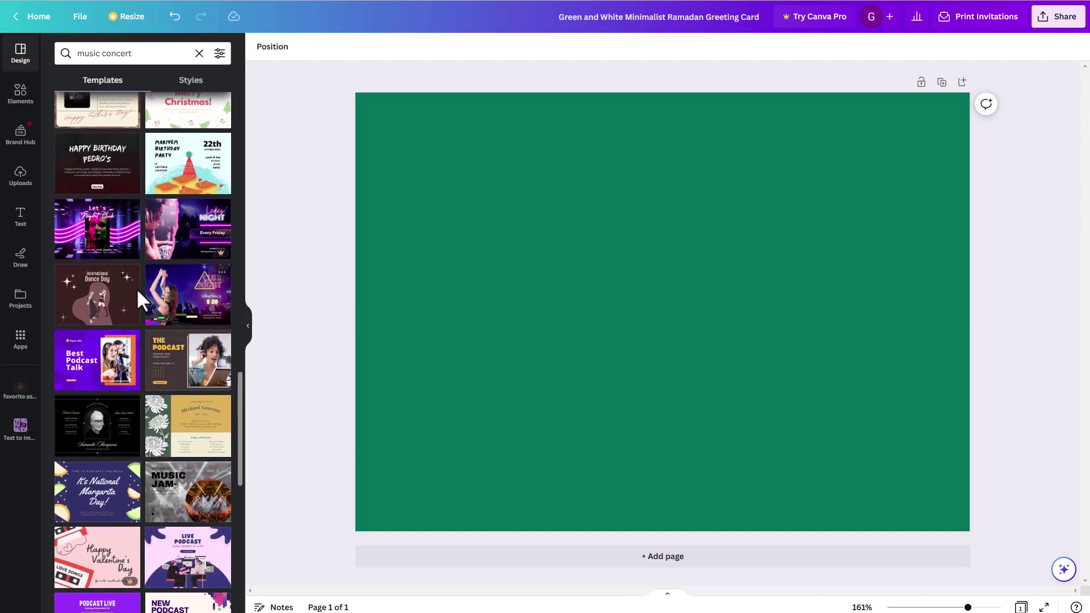
pyautogui.click(98, 244)
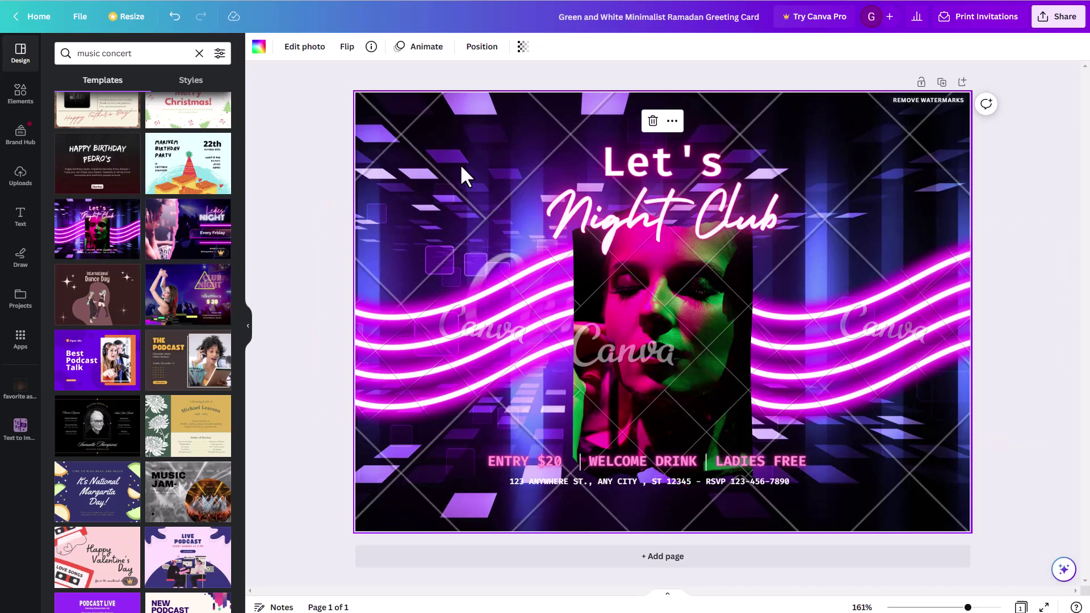
pyautogui.press('Delete')
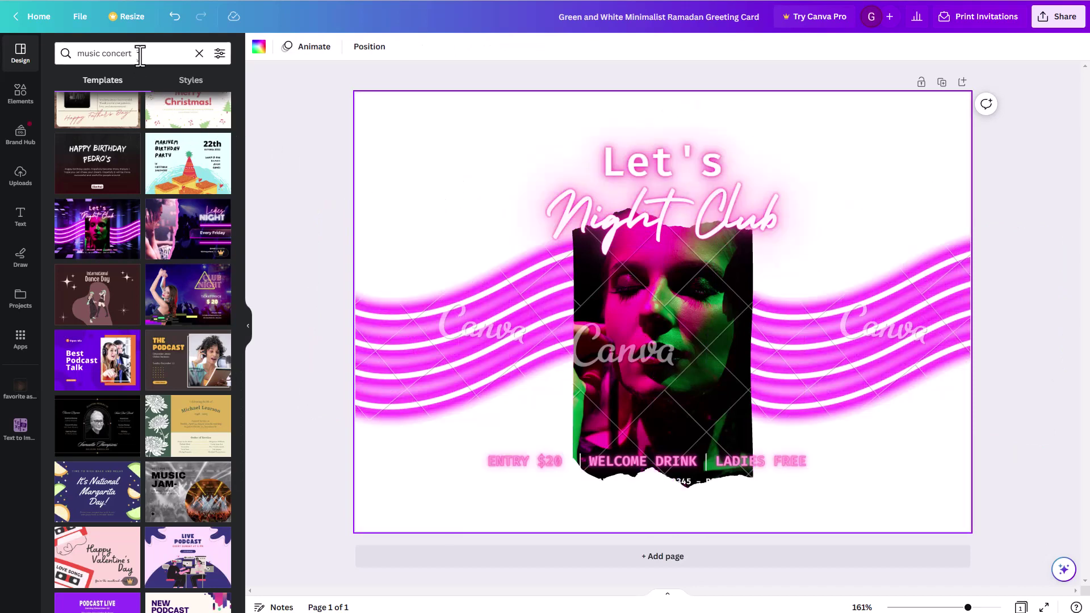
# - In Text to Image, replace the description with "musical notes, saxophone player silhouettes, colorful", set the style to None, and generate the images
pyautogui.click(21, 427)
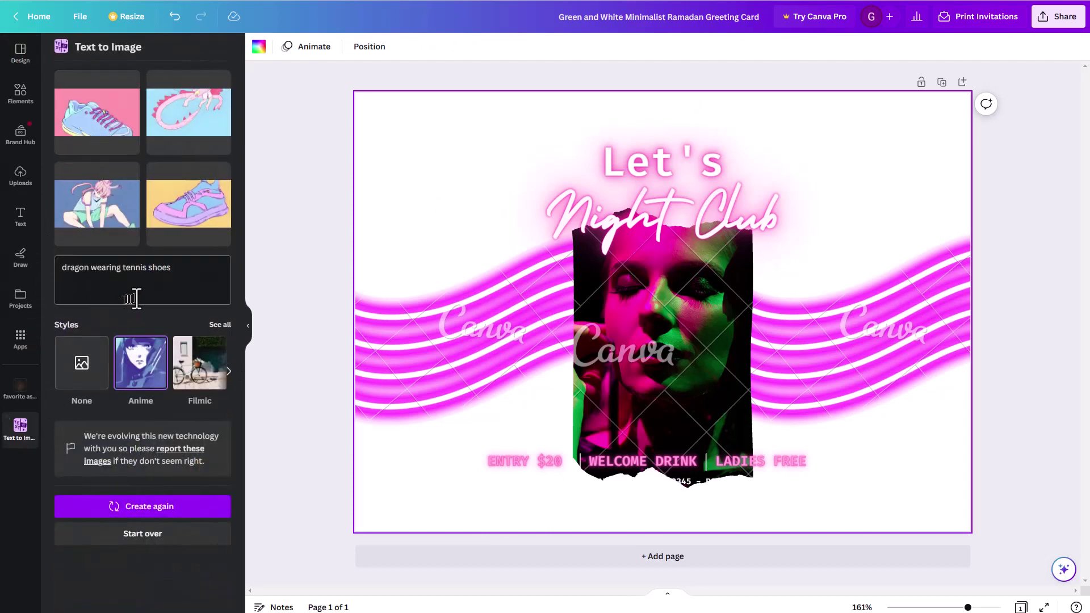
pyautogui.moveTo(183, 273); pyautogui.dragTo(60, 268)
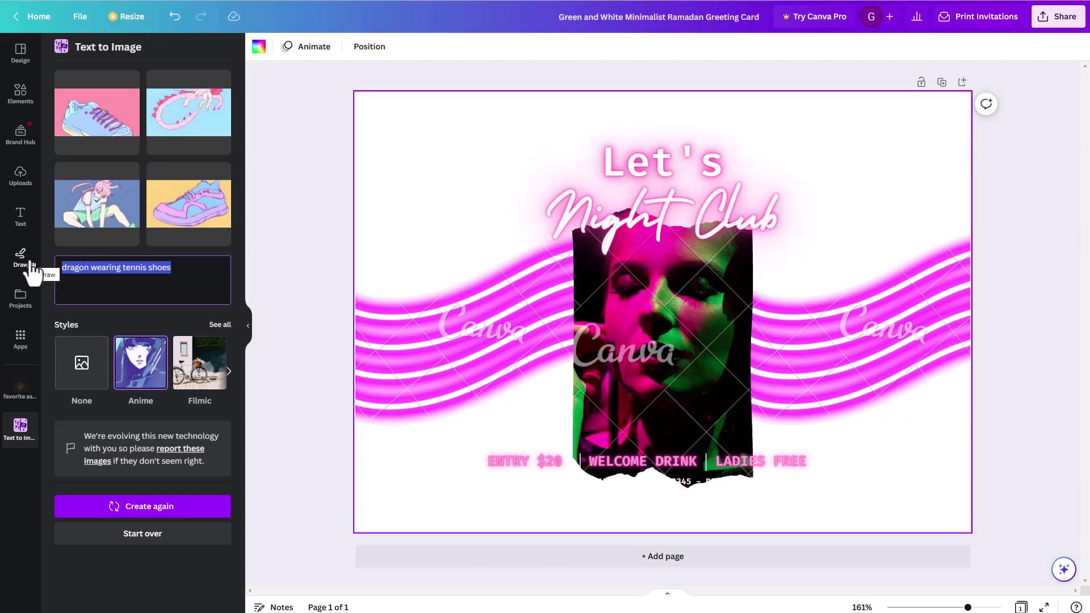
pyautogui.write('m')
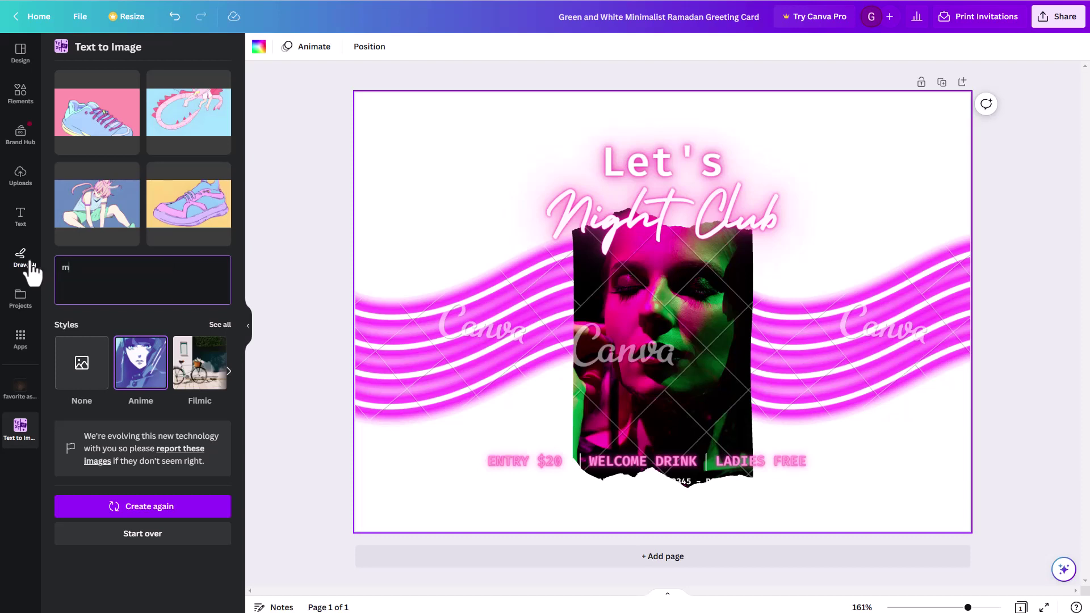
pyautogui.write('usical notes, saxophone player')
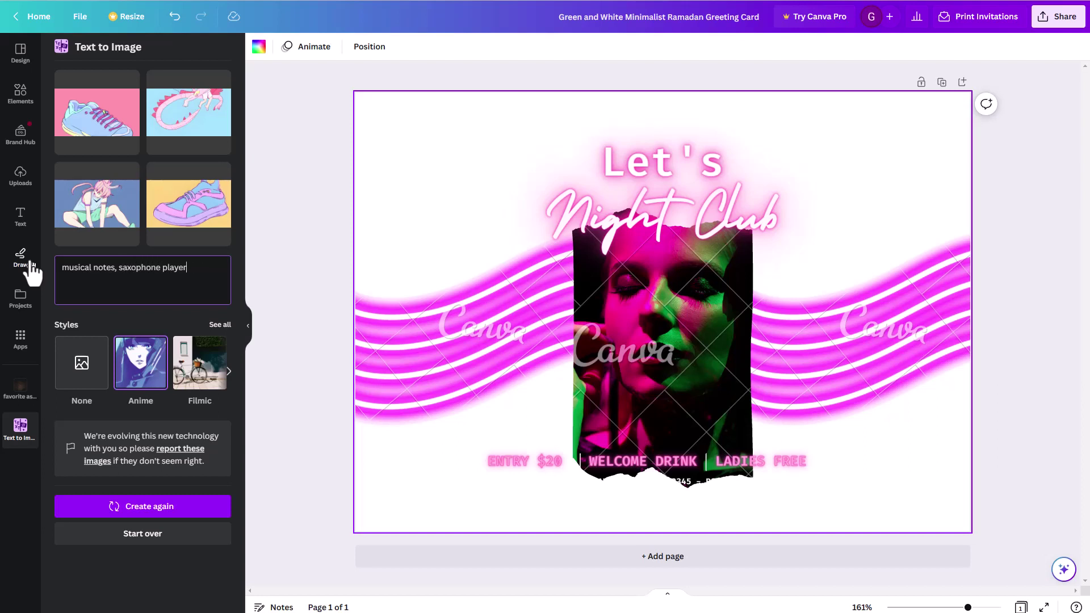
pyautogui.write(' silhouettes, colorful')
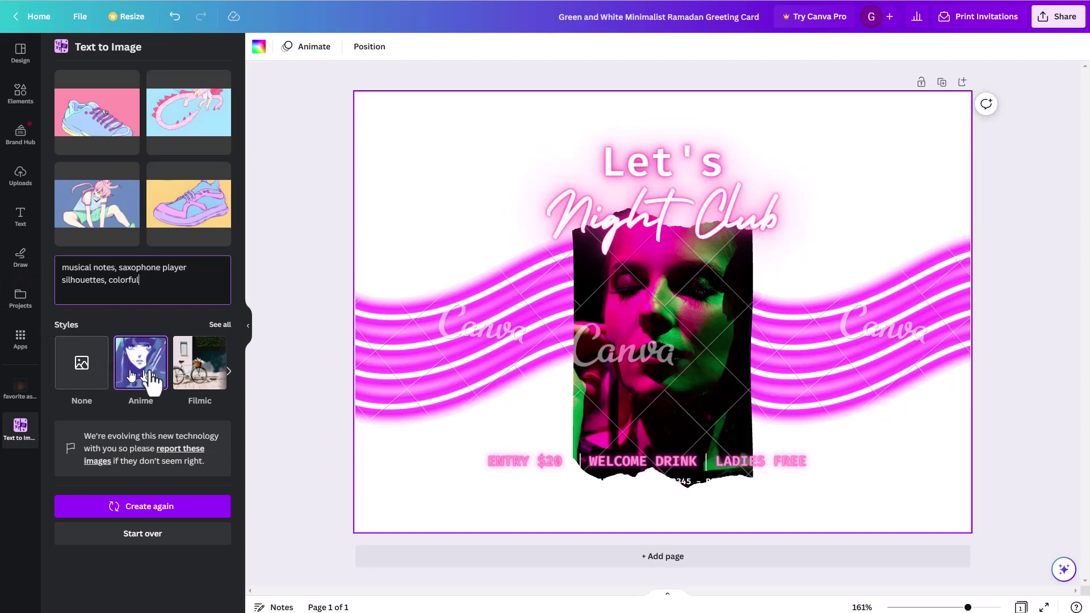
pyautogui.click(83, 369)
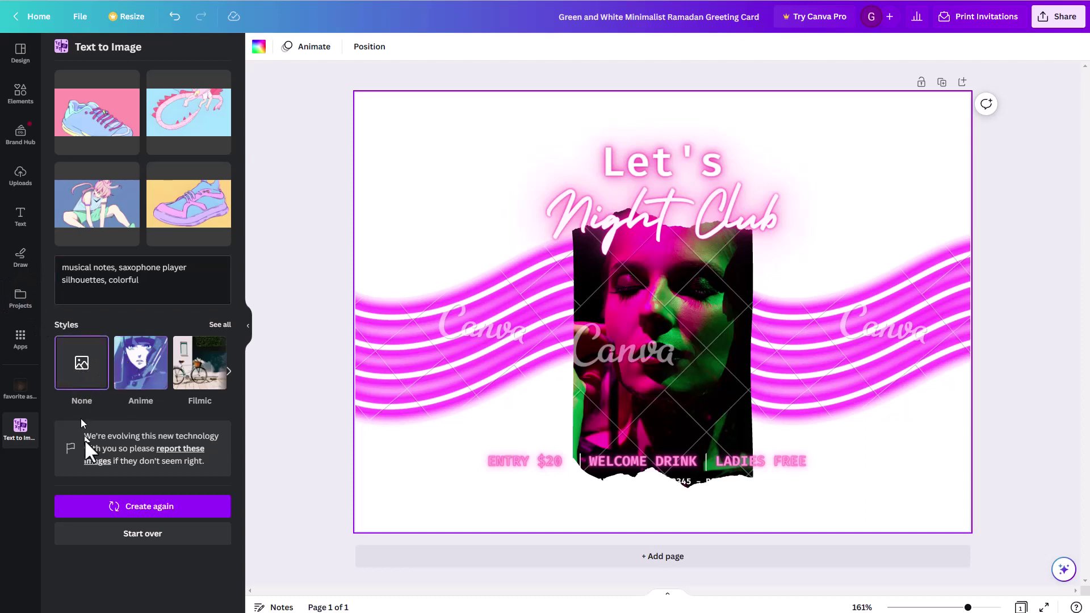
pyautogui.click(137, 510)
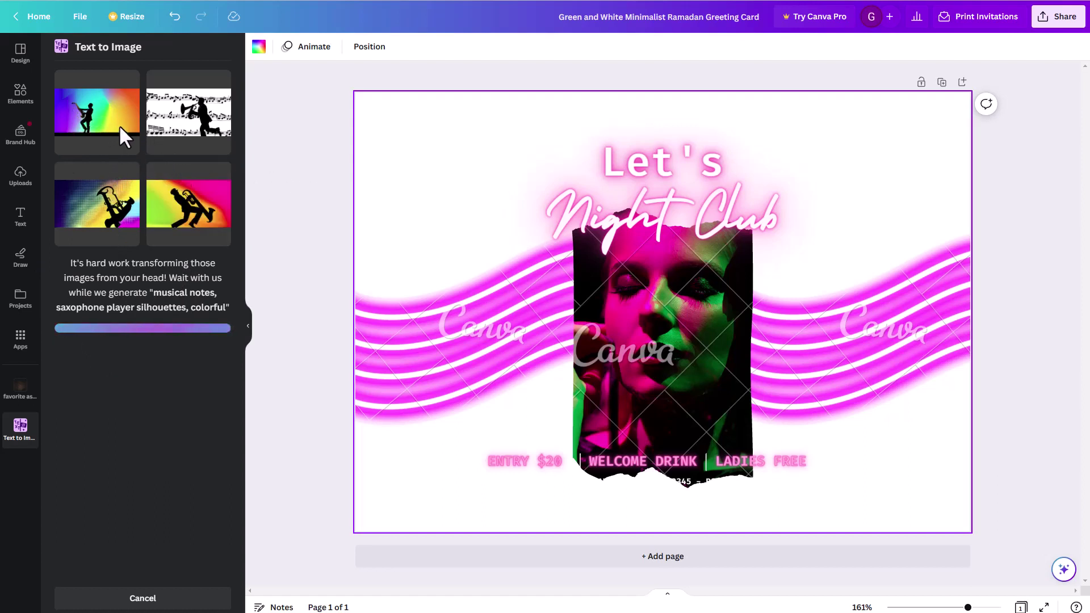
# - Set the generated rainbow saxophone player image as the card's background, and delete the central face photo together with its frame
pyautogui.moveTo(119, 125); pyautogui.dragTo(393, 171)
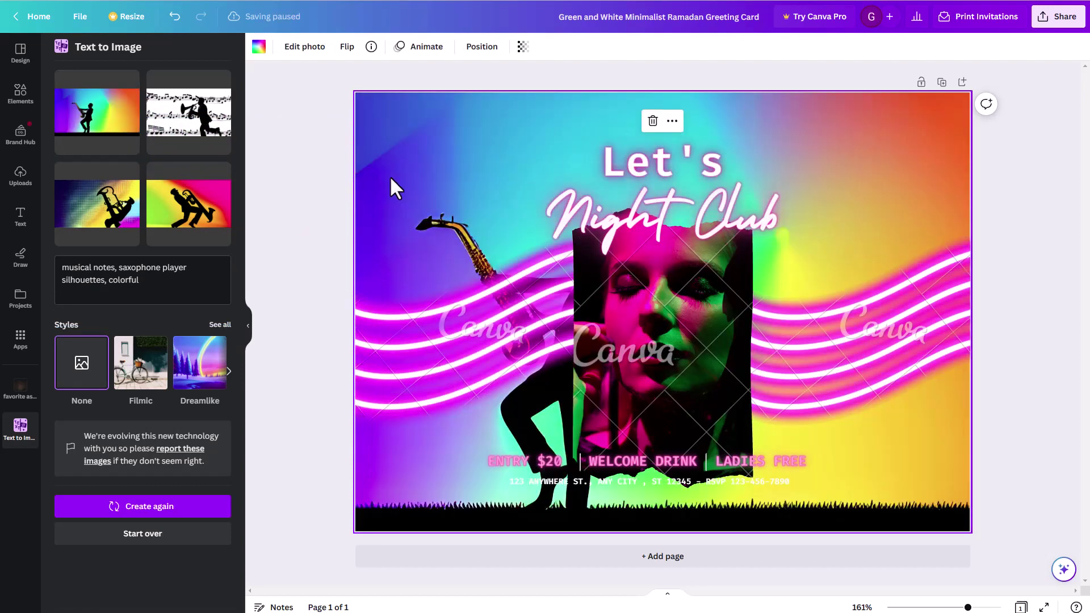
pyautogui.click(628, 322)
pyautogui.press('Delete')
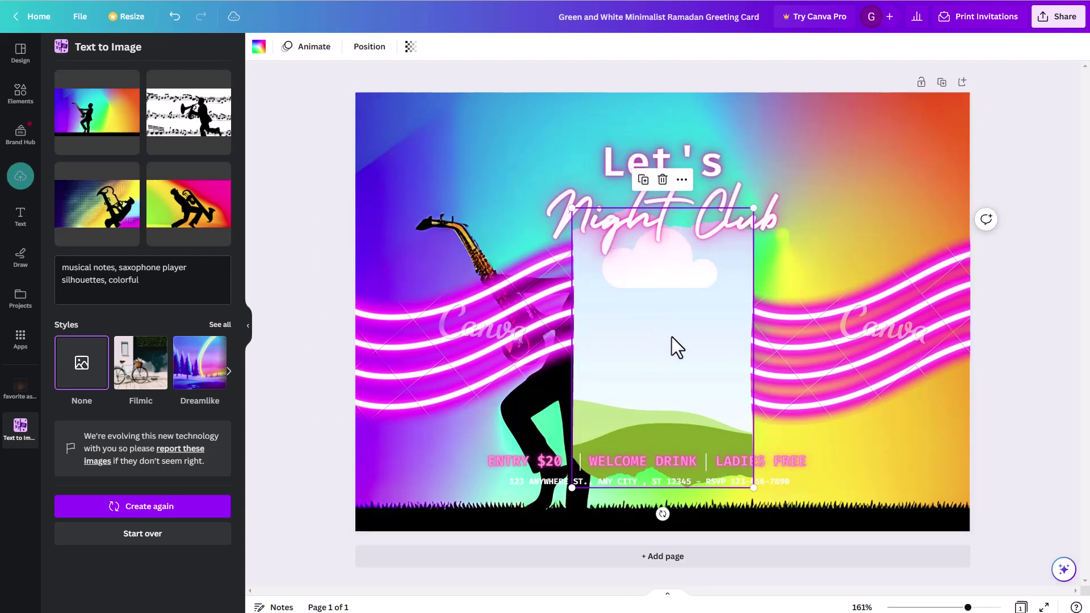
pyautogui.press('Delete')
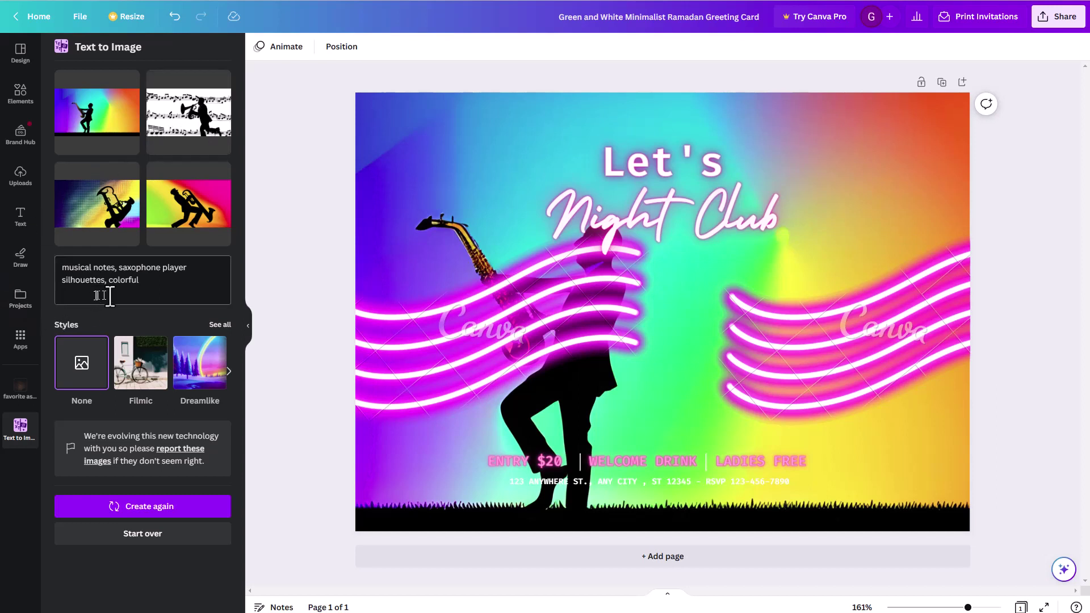
pyautogui.click(220, 324)
pyautogui.scroll(-3, 189, 366)
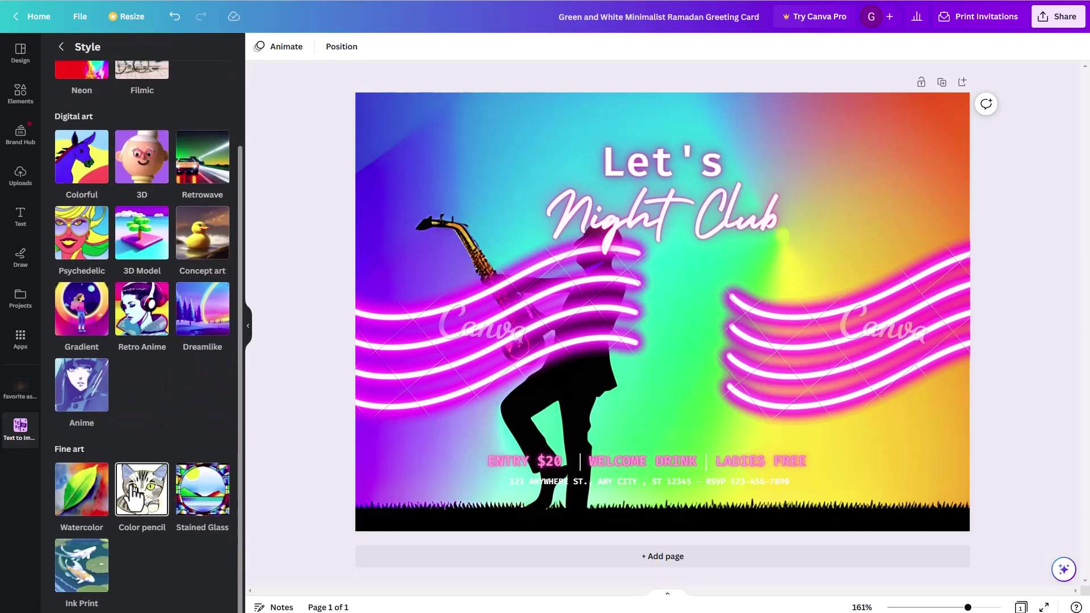
pyautogui.scroll(3, 113, 272)
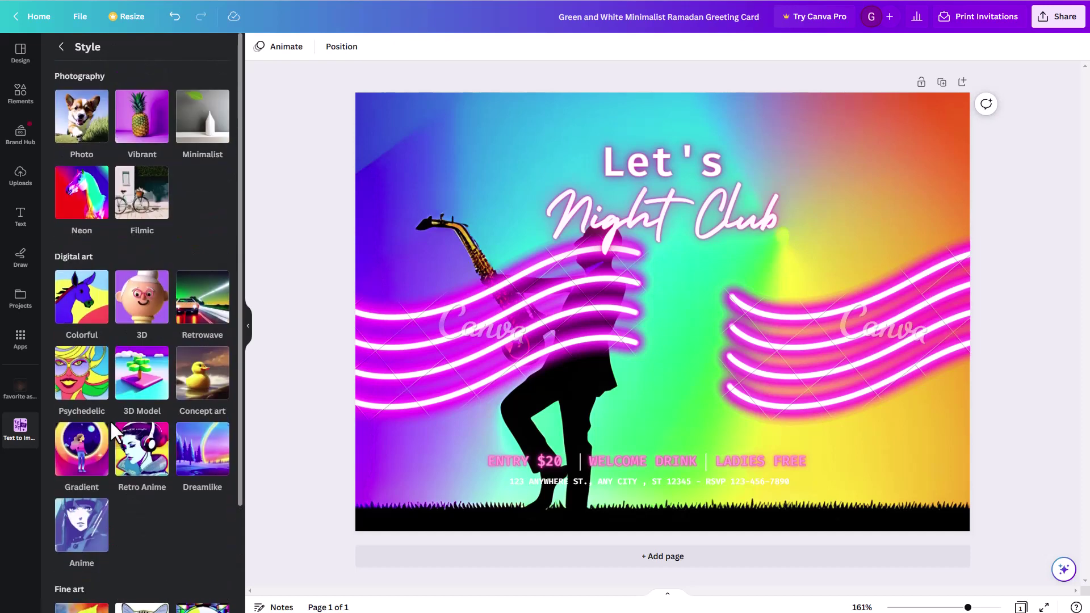
pyautogui.click(62, 47)
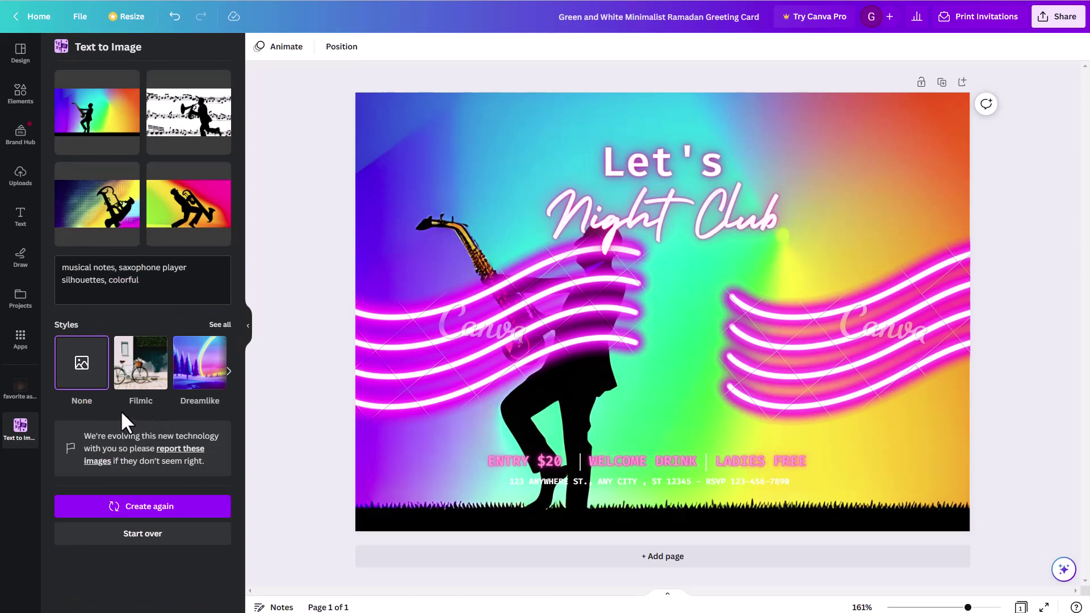